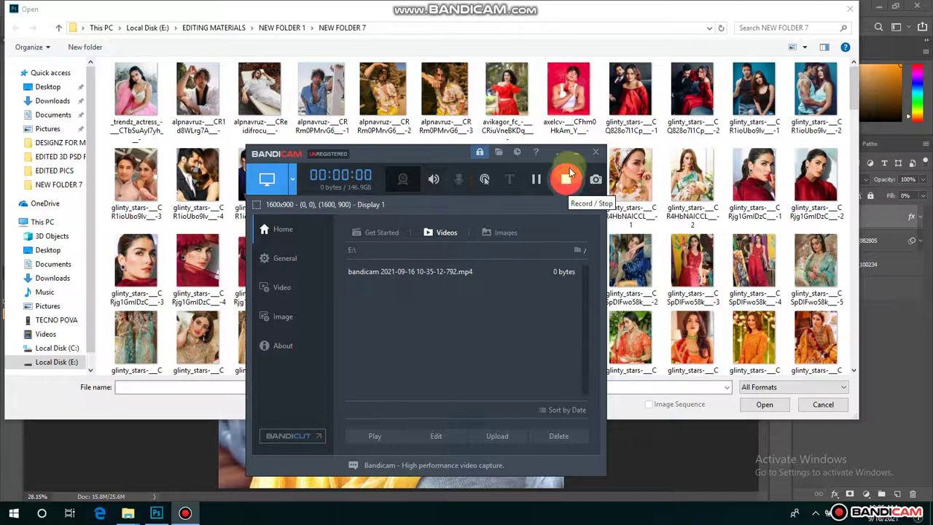
- Open the reba_john yellow-saree portrait JPG and fit it in the window
{"action": "left_click", "coordinate": [568, 182]}
{"action": "left_click", "coordinate": [382, 259]}
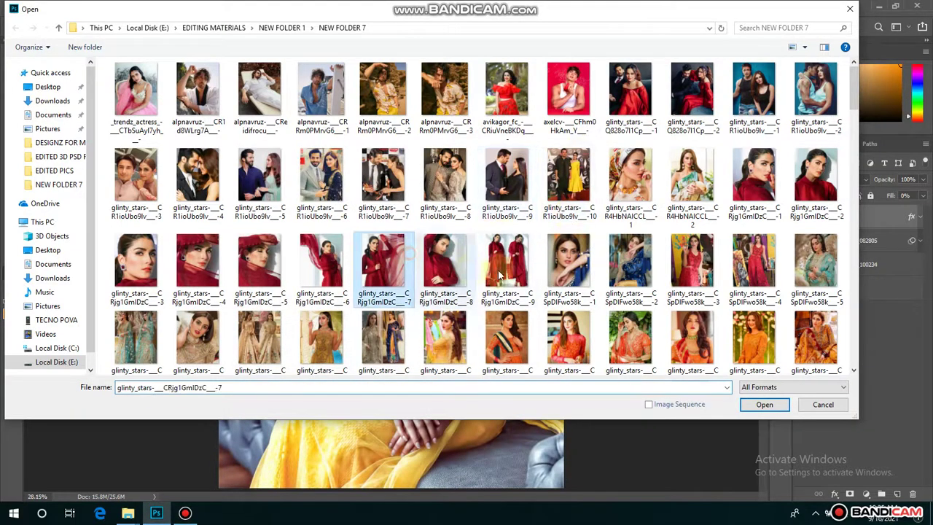
{"action": "key", "text": "r"}
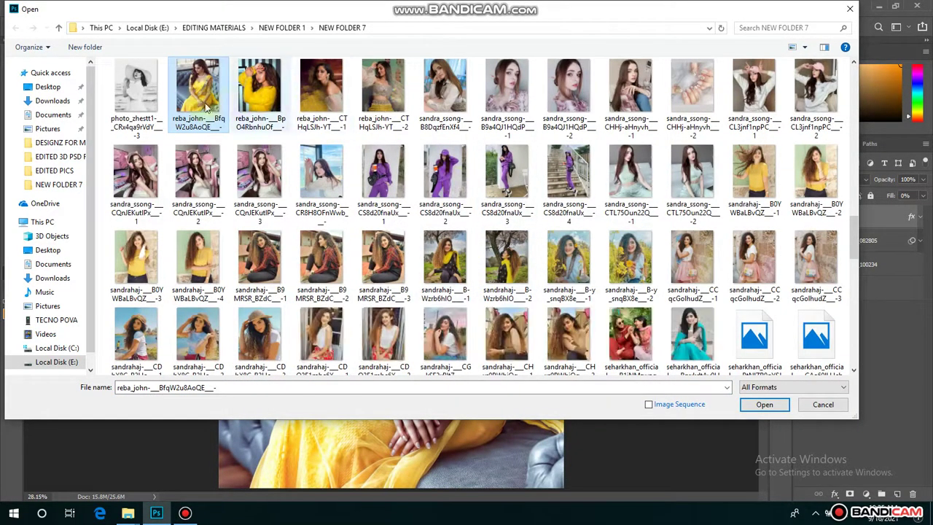
{"action": "left_click", "coordinate": [760, 409]}
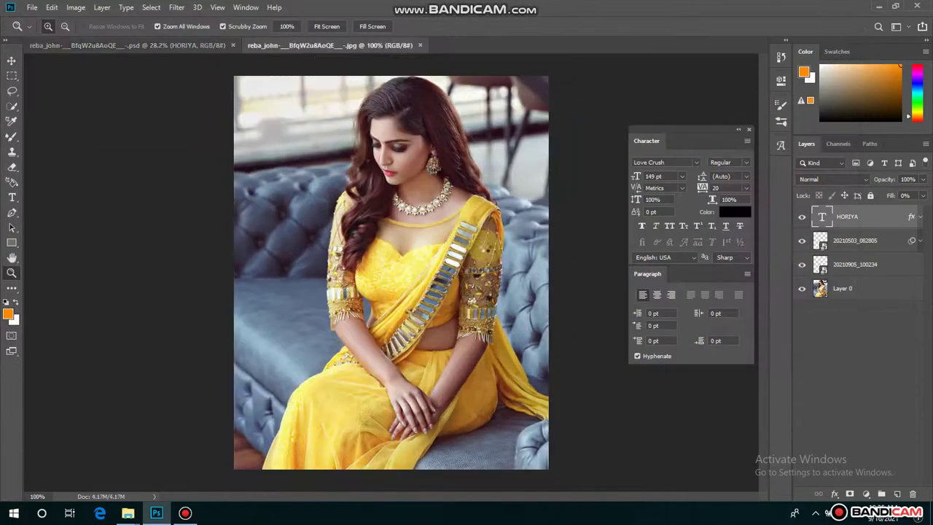
{"action": "right_click", "coordinate": [383, 194]}
{"action": "left_click", "coordinate": [426, 199]}
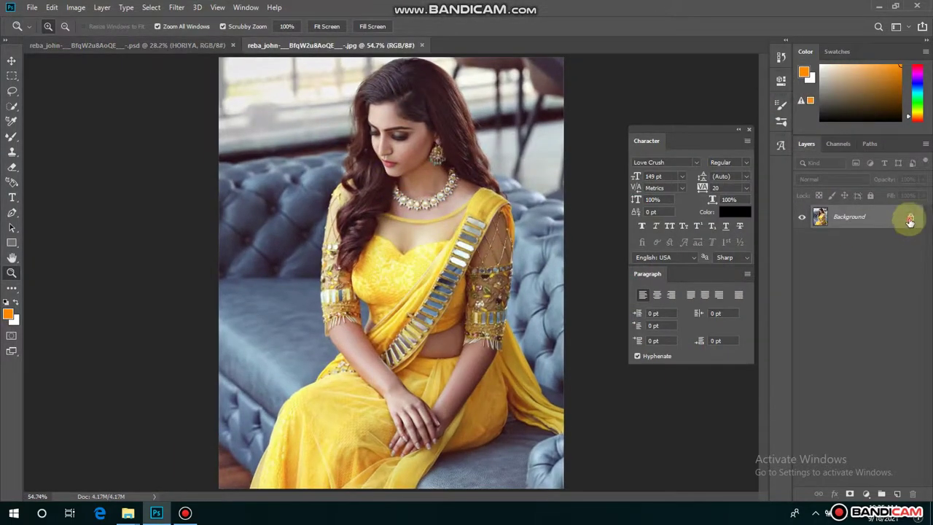
- Unlock the Background as Layer 0 and duplicate it to Layer 0 copy
{"action": "left_click", "coordinate": [911, 216]}
{"action": "left_click_drag", "start_coordinate": [880, 217], "coordinate": [910, 487]}
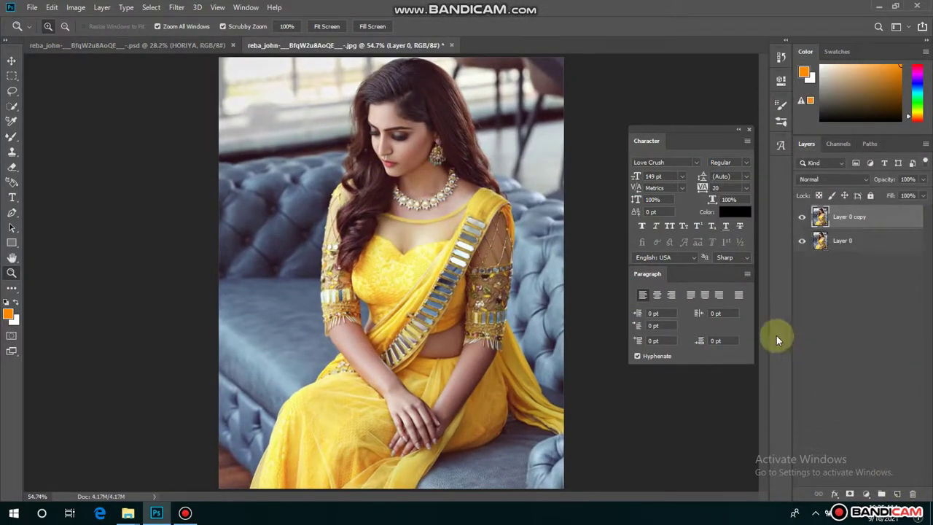
{"action": "right_click", "coordinate": [366, 170]}
{"action": "left_click", "coordinate": [390, 186]}
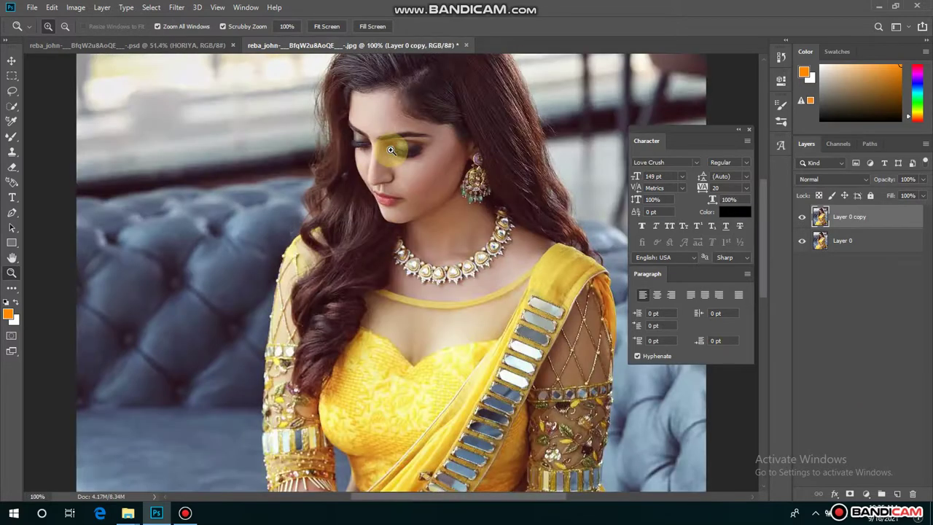
{"action": "right_click", "coordinate": [392, 151]}
{"action": "key", "text": "Escape"}
{"action": "right_click", "coordinate": [357, 106]}
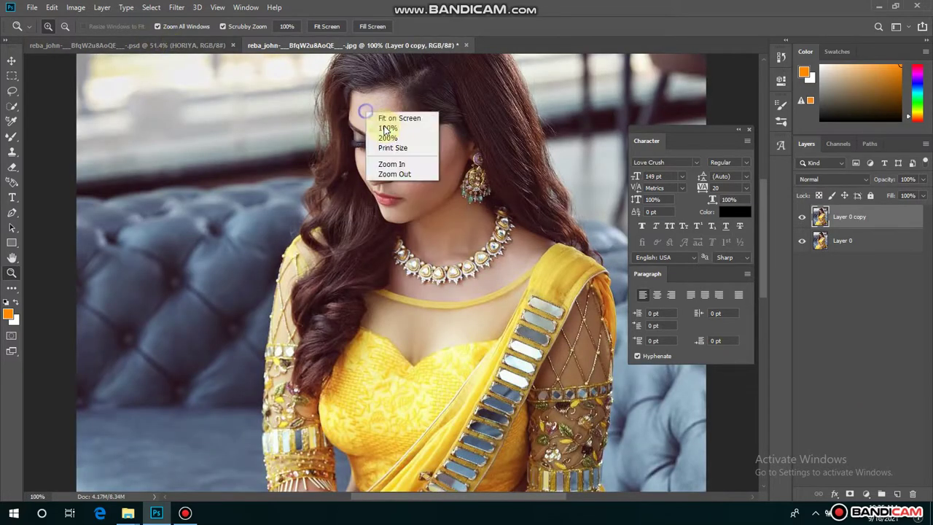
{"action": "left_click", "coordinate": [366, 117]}
- Resample the image to 130 pixels/inch, giving 1950 × 2438 px, then fit on screen
{"action": "left_click", "coordinate": [76, 7]}
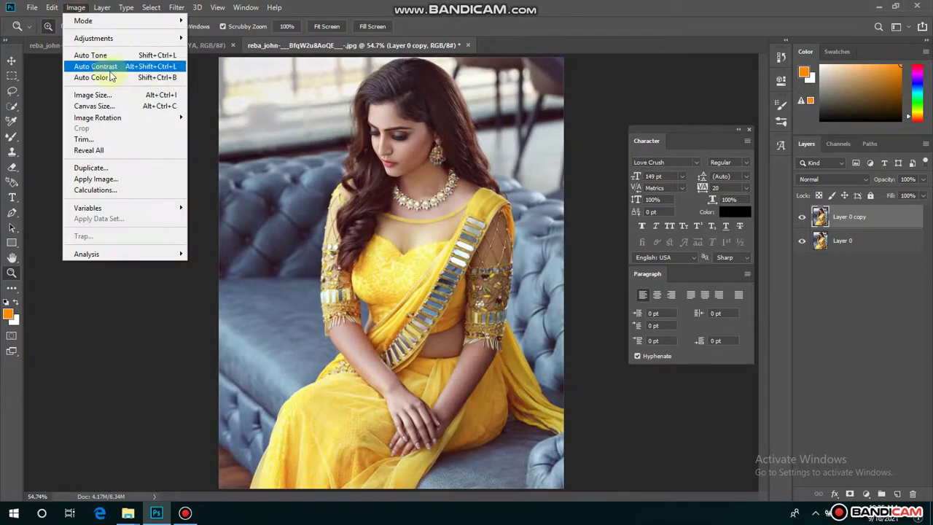
{"action": "left_click", "coordinate": [93, 94]}
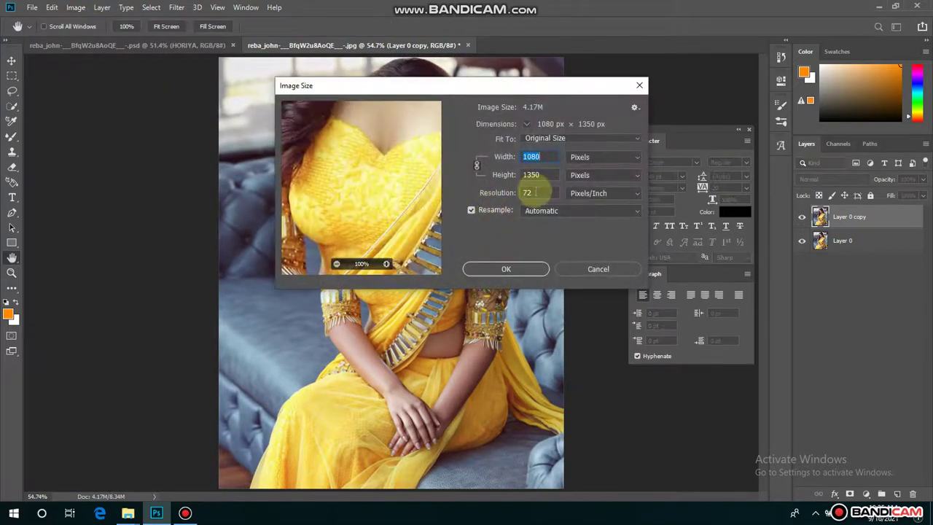
{"action": "double_click", "coordinate": [538, 193]}
{"action": "type", "text": "13"}
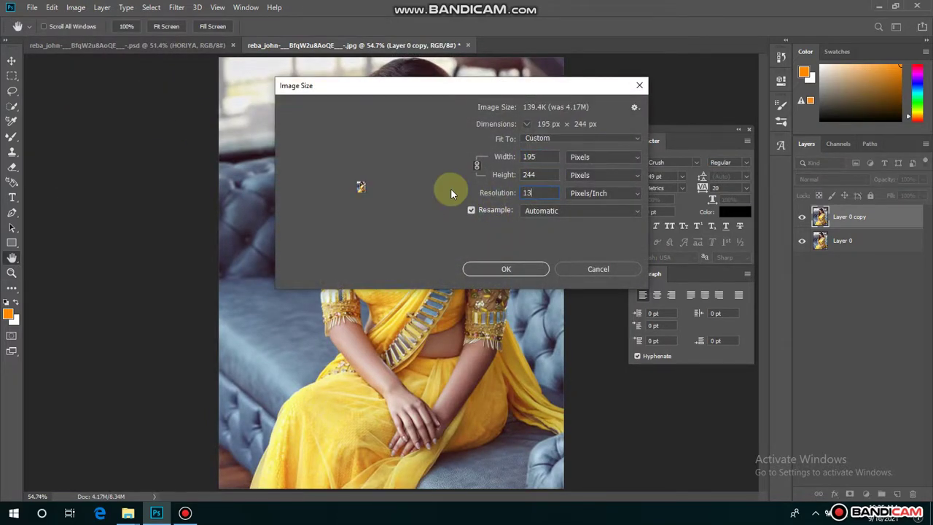
{"action": "type", "text": "0"}
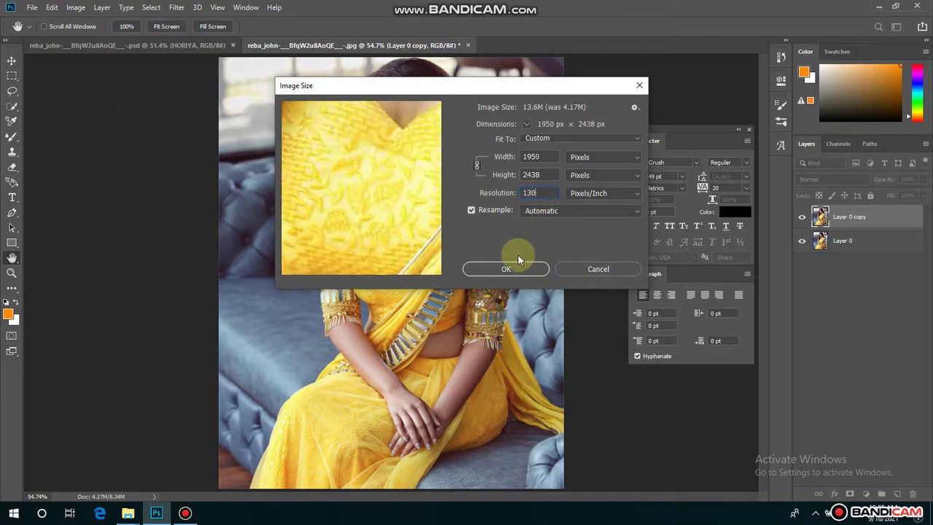
{"action": "left_click", "coordinate": [510, 272]}
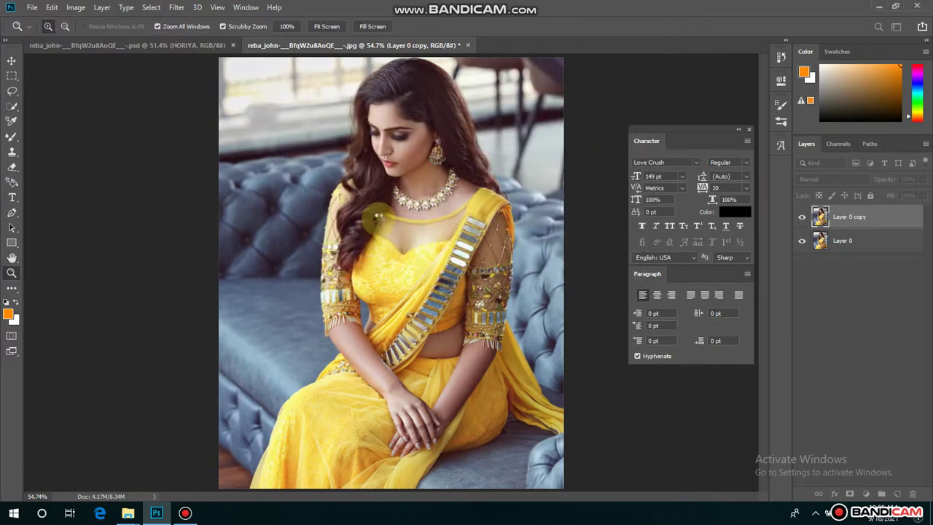
{"action": "left_click", "coordinate": [391, 212]}
{"action": "right_click", "coordinate": [401, 154]}
{"action": "left_click", "coordinate": [419, 158]}
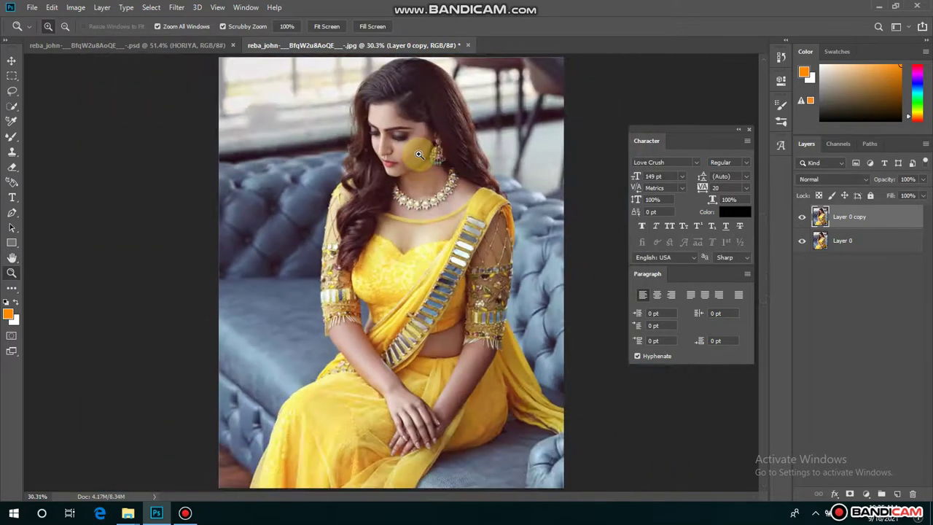
- Open the Camera Raw Filter on Layer 0 copy with the whole photo fitted in the preview
{"action": "left_click", "coordinate": [177, 8]}
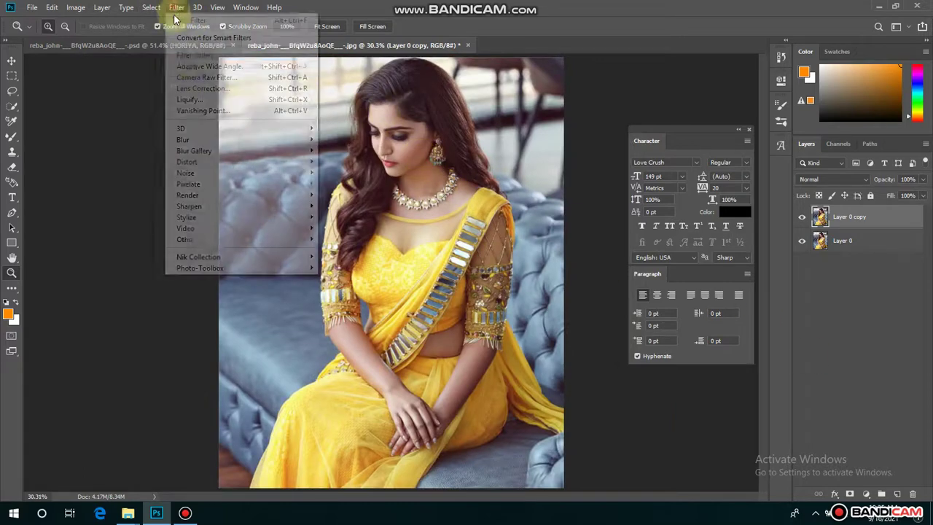
{"action": "left_click", "coordinate": [206, 78]}
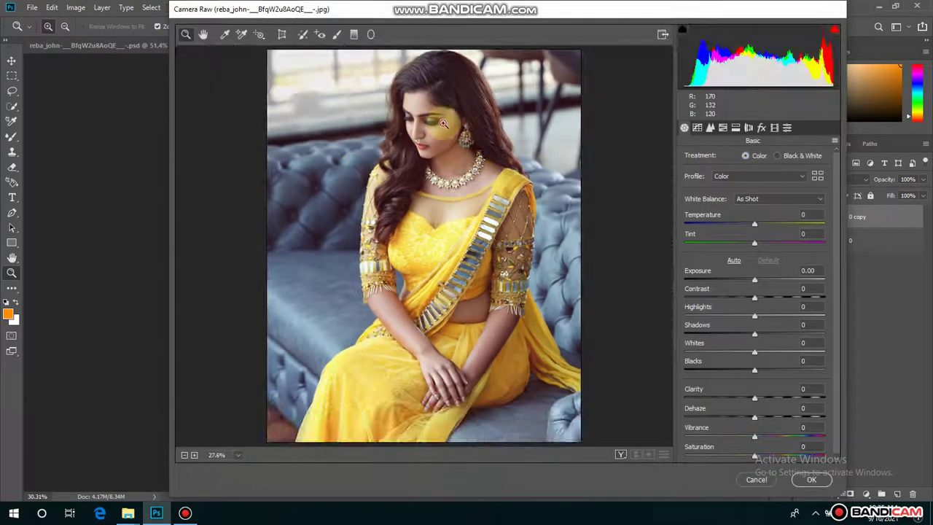
{"action": "left_click", "coordinate": [441, 116]}
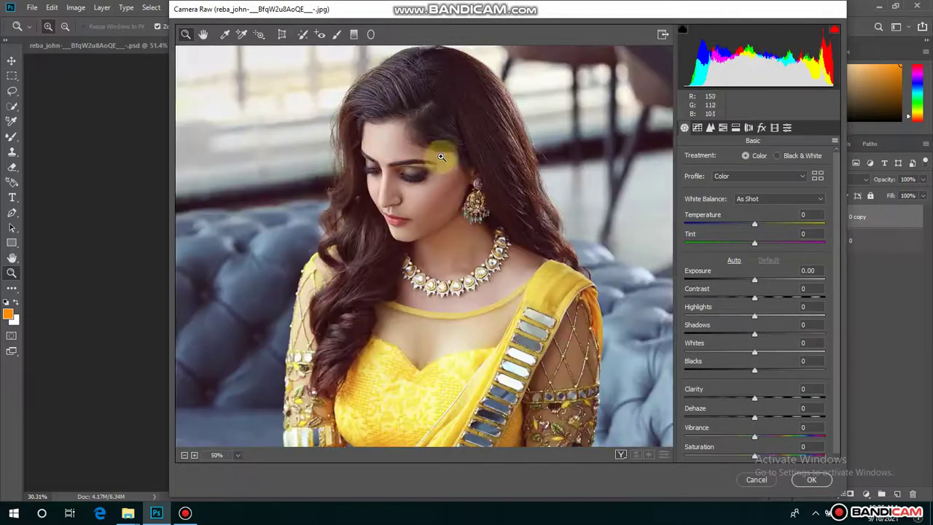
{"action": "left_click", "coordinate": [423, 153]}
{"action": "right_click", "coordinate": [410, 175]}
{"action": "left_click", "coordinate": [464, 248]}
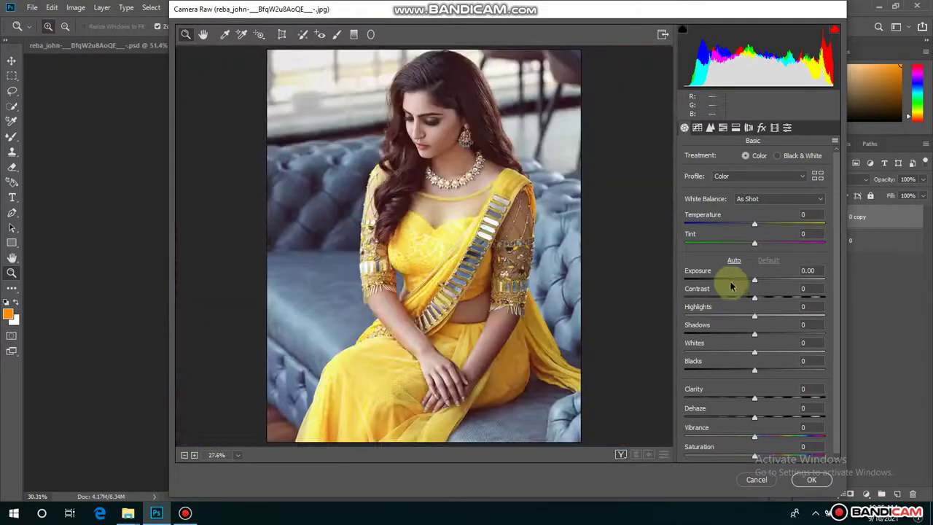
- Set Exposure +0.10, Contrast +11, Highlights +17, Shadows -8, Whites +16, Blacks +30, Vibrance +3
{"action": "left_click", "coordinate": [814, 271]}
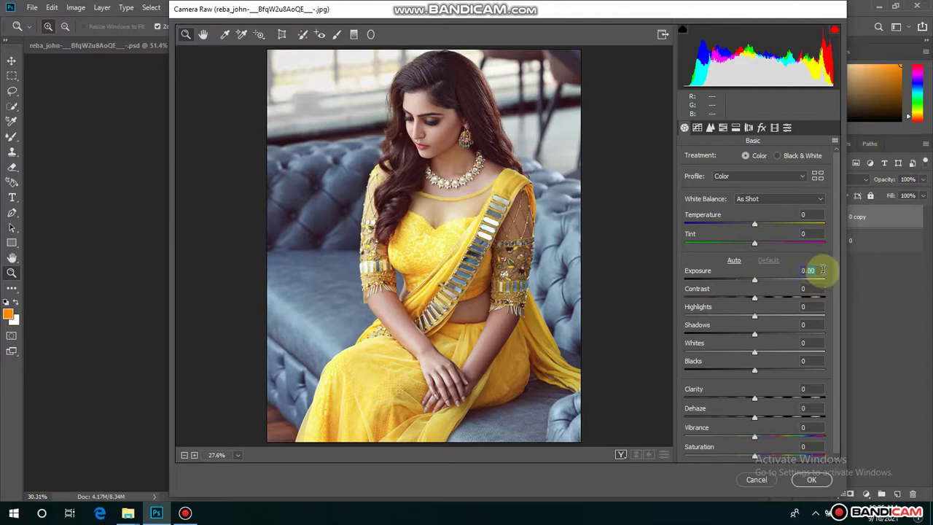
{"action": "key", "text": "Up"}
{"action": "key", "text": "Up"}
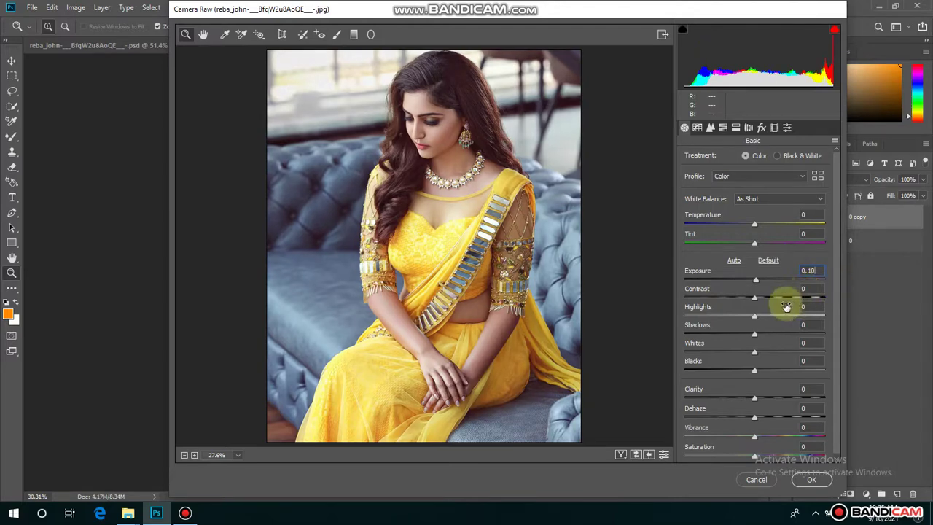
{"action": "mouse_move", "coordinate": [754, 298]}
{"action": "left_mouse_down"}
{"action": "mouse_move", "coordinate": [777, 295]}
{"action": "mouse_move", "coordinate": [732, 318]}
{"action": "mouse_move", "coordinate": [769, 316]}
{"action": "left_mouse_up"}
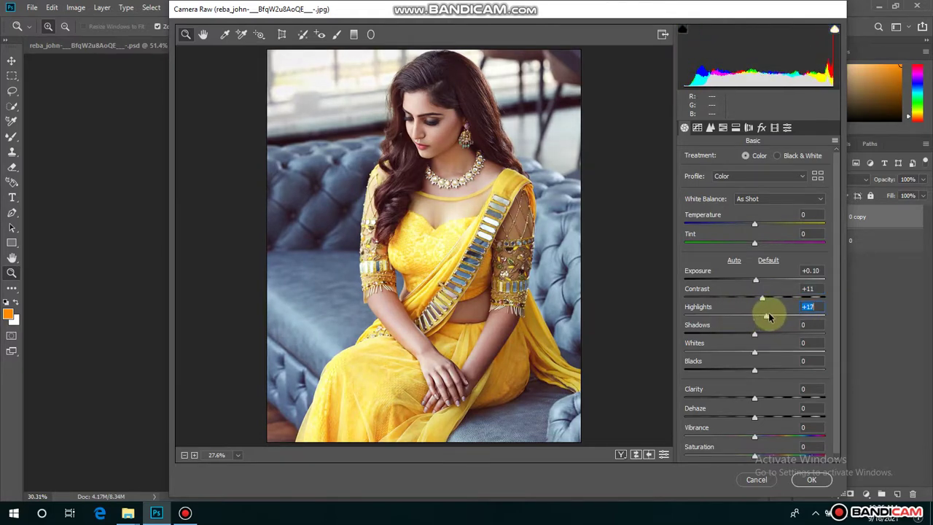
{"action": "mouse_move", "coordinate": [754, 334]}
{"action": "left_mouse_down"}
{"action": "mouse_move", "coordinate": [745, 334]}
{"action": "mouse_move", "coordinate": [793, 361]}
{"action": "mouse_move", "coordinate": [764, 382]}
{"action": "mouse_move", "coordinate": [791, 370]}
{"action": "mouse_move", "coordinate": [766, 370]}
{"action": "mouse_move", "coordinate": [780, 372]}
{"action": "left_mouse_up"}
{"action": "left_click_drag", "start_coordinate": [753, 438], "coordinate": [756, 438]}
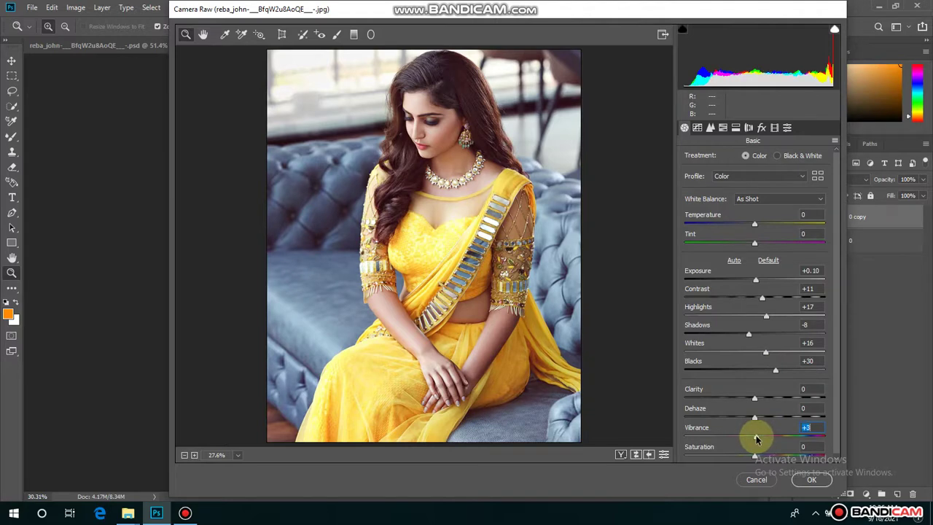
- In HSL set Oranges -3, Reds saturation +38, Yellows hue about -12, and apply Camera Raw
{"action": "left_click", "coordinate": [722, 129]}
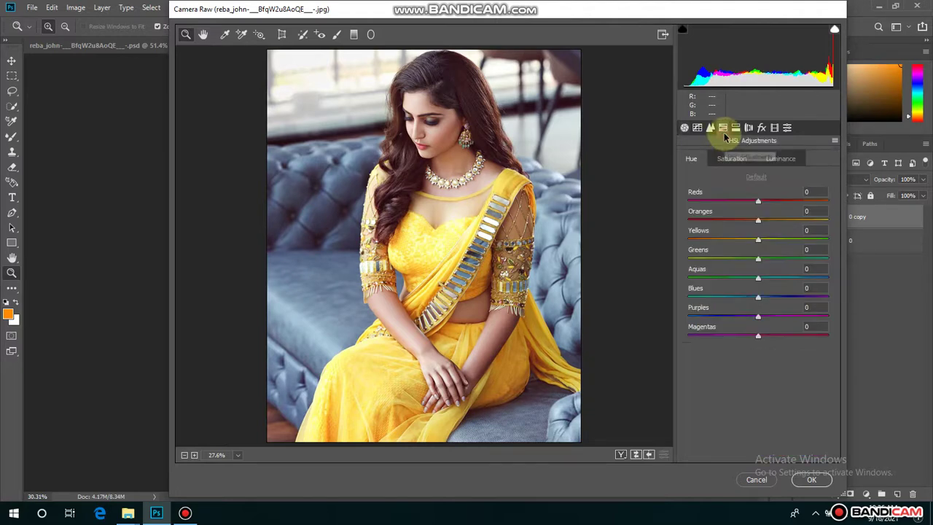
{"action": "left_click", "coordinate": [729, 160]}
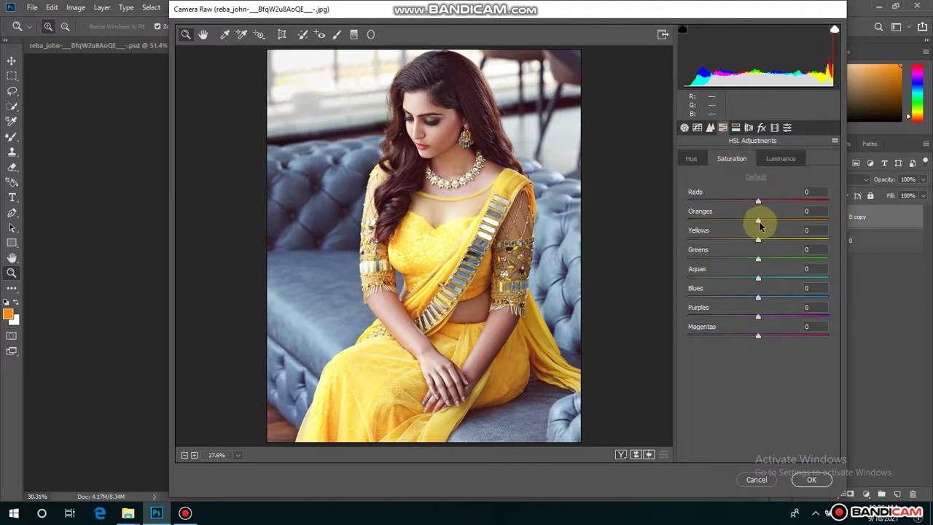
{"action": "left_click", "coordinate": [779, 159]}
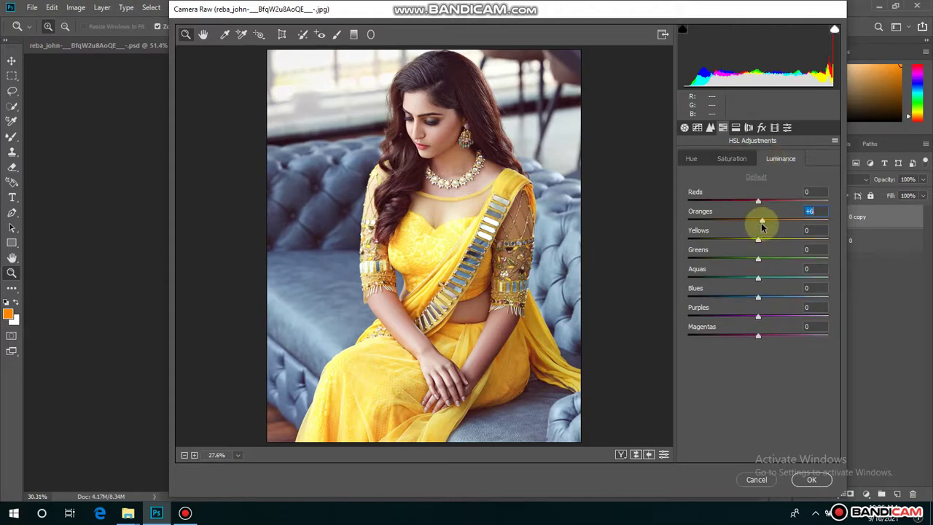
{"action": "mouse_move", "coordinate": [762, 227]}
{"action": "left_mouse_down"}
{"action": "mouse_move", "coordinate": [771, 233]}
{"action": "mouse_move", "coordinate": [758, 234]}
{"action": "left_mouse_up"}
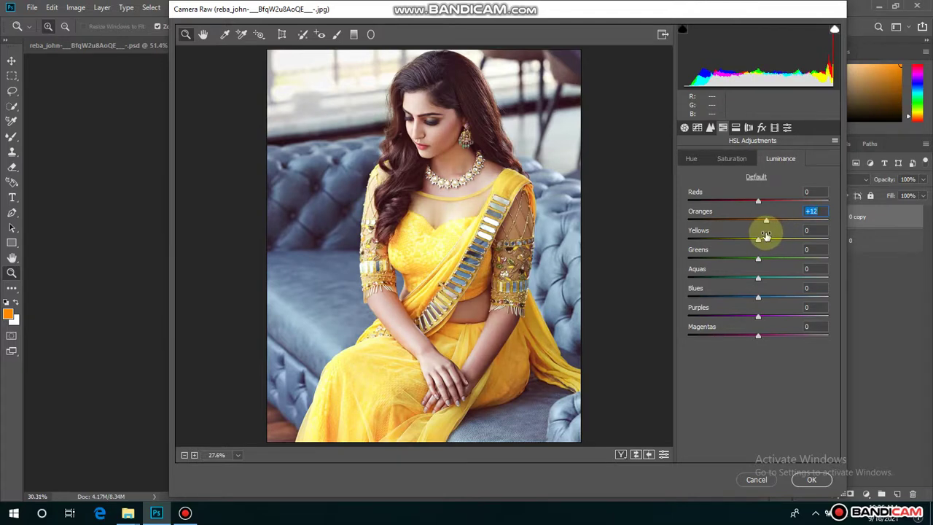
{"action": "left_click", "coordinate": [729, 159]}
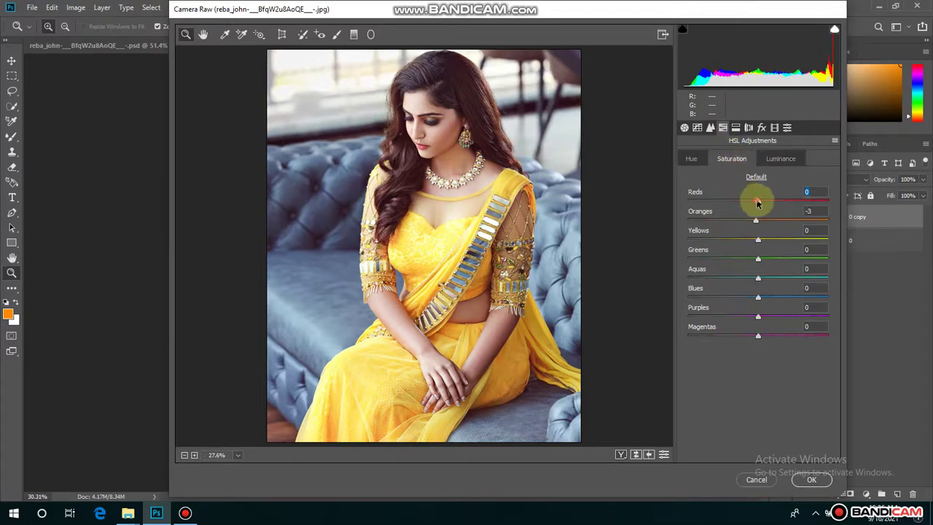
{"action": "mouse_move", "coordinate": [757, 203]}
{"action": "left_mouse_down"}
{"action": "mouse_move", "coordinate": [807, 208]}
{"action": "mouse_move", "coordinate": [781, 209]}
{"action": "left_mouse_up"}
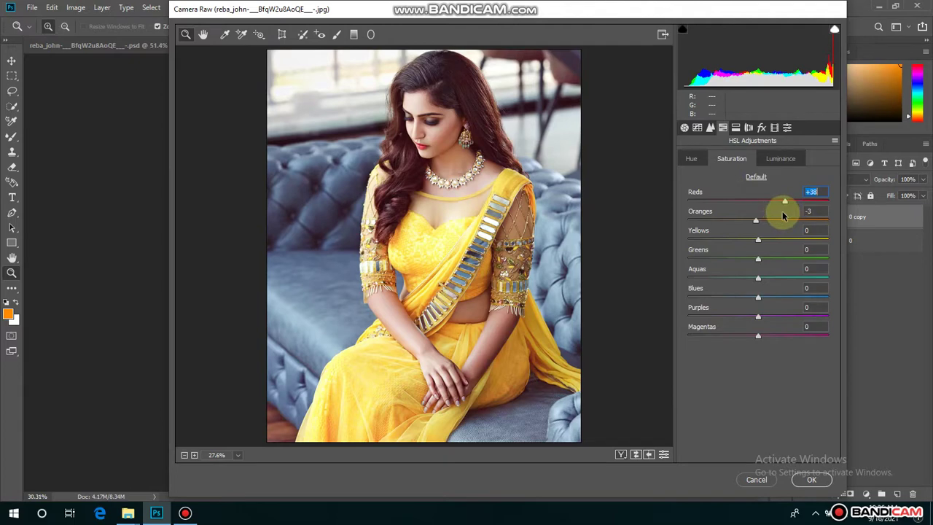
{"action": "left_click", "coordinate": [696, 160]}
{"action": "left_click_drag", "start_coordinate": [756, 242], "coordinate": [747, 242]}
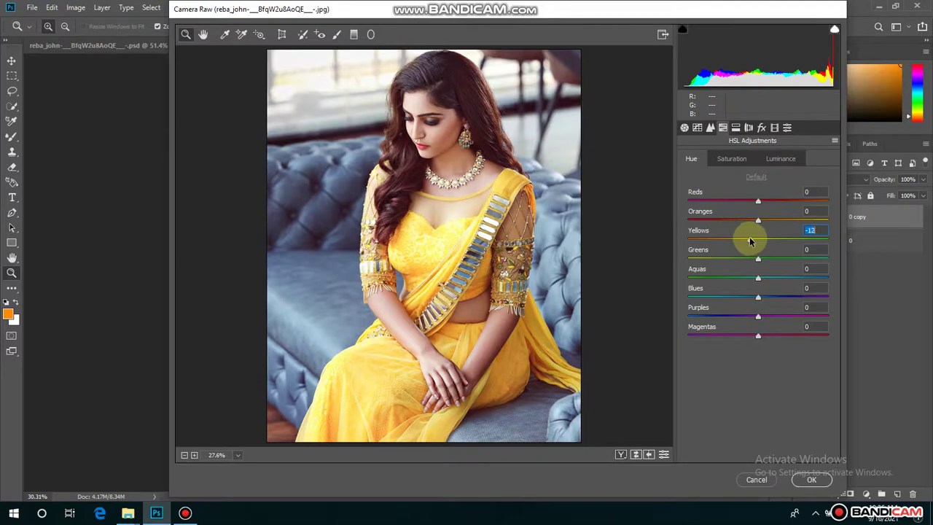
{"action": "left_click", "coordinate": [811, 479]}
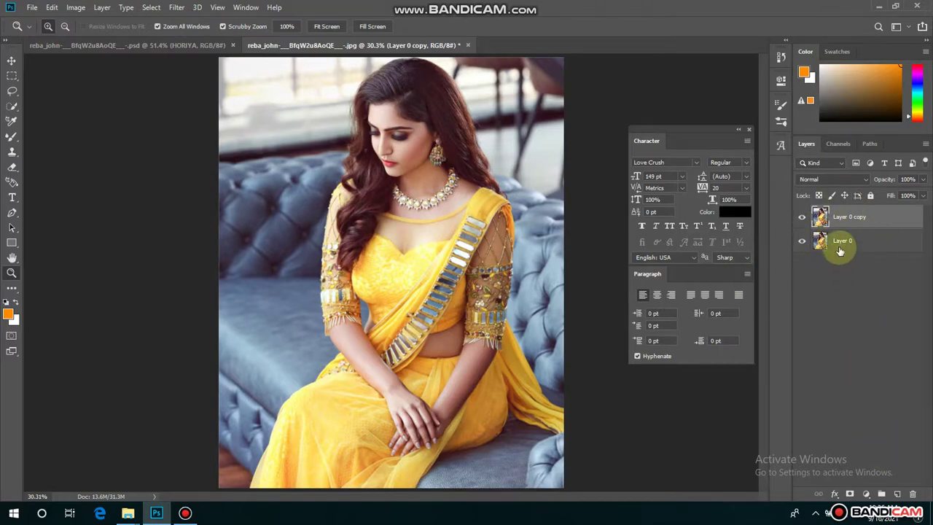
- Duplicate the layer and apply Color Efex Pro 4 Tonal Contrast: Highlights 30%, Midtones 25%, Saturation 12%
{"action": "mouse_move", "coordinate": [839, 216]}
{"action": "left_mouse_down"}
{"action": "mouse_move", "coordinate": [865, 400]}
{"action": "mouse_move", "coordinate": [897, 494]}
{"action": "left_mouse_up"}
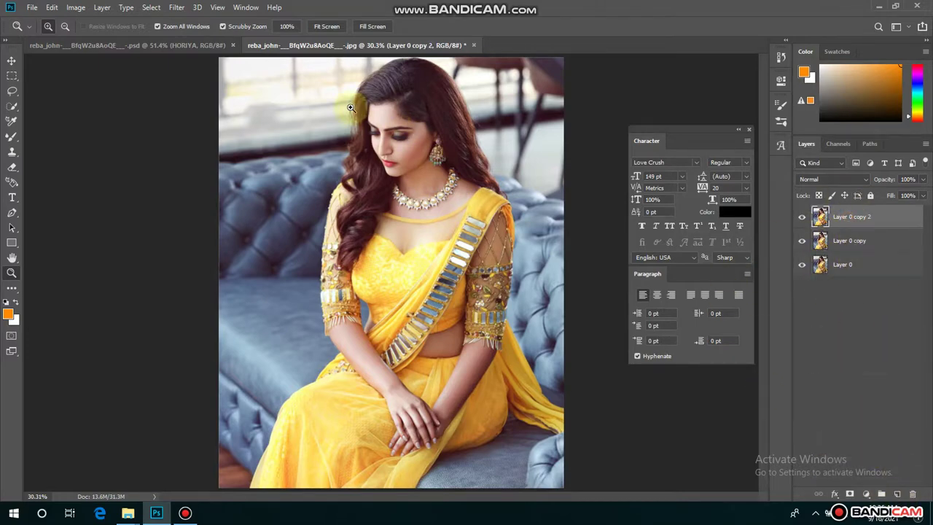
{"action": "left_click", "coordinate": [176, 8]}
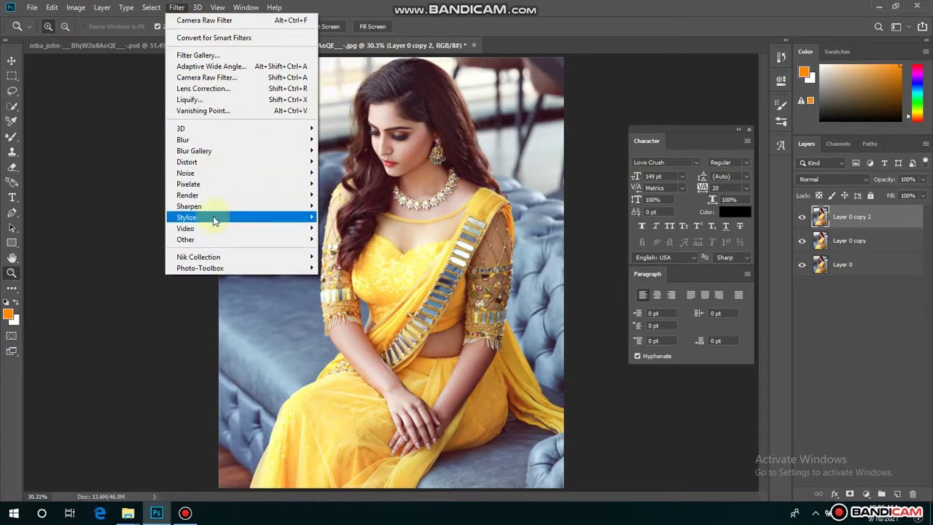
{"action": "mouse_move", "coordinate": [198, 257]}
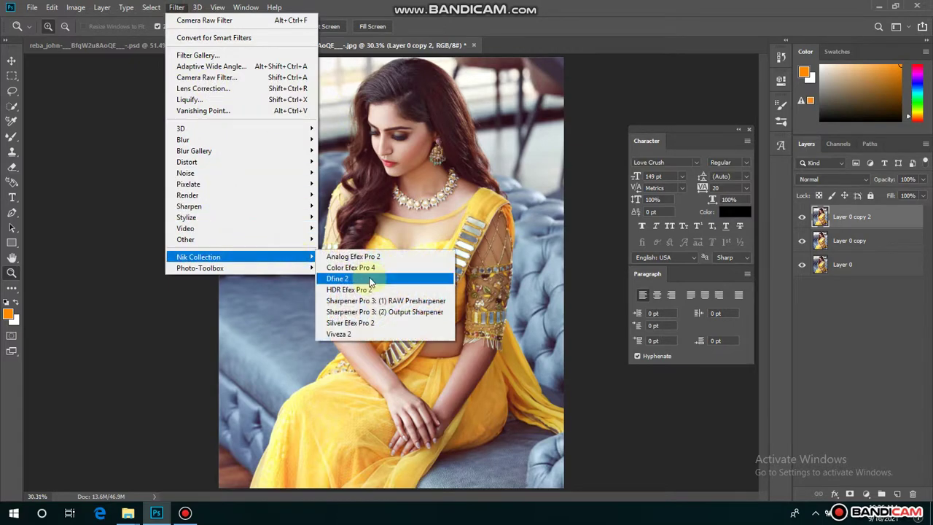
{"action": "left_click", "coordinate": [370, 268]}
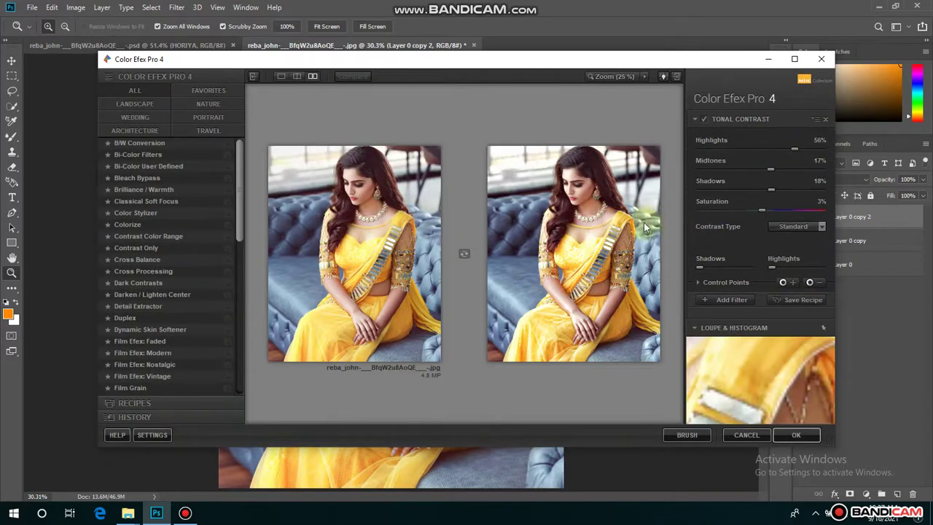
{"action": "left_click", "coordinate": [637, 76]}
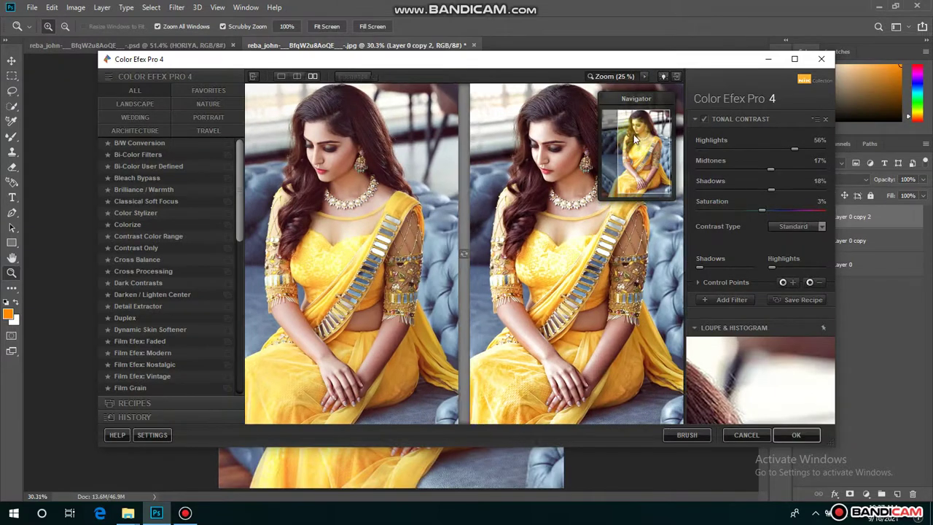
{"action": "left_click_drag", "start_coordinate": [628, 146], "coordinate": [633, 134]}
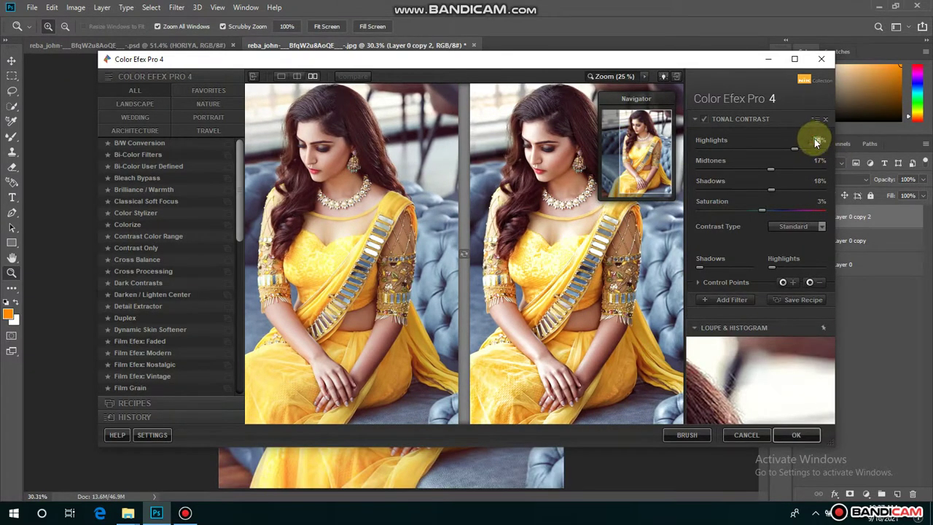
{"action": "mouse_move", "coordinate": [818, 144]}
{"action": "left_mouse_down"}
{"action": "mouse_move", "coordinate": [787, 163]}
{"action": "mouse_move", "coordinate": [800, 169]}
{"action": "mouse_move", "coordinate": [775, 168]}
{"action": "mouse_move", "coordinate": [776, 188]}
{"action": "mouse_move", "coordinate": [798, 190]}
{"action": "left_mouse_up"}
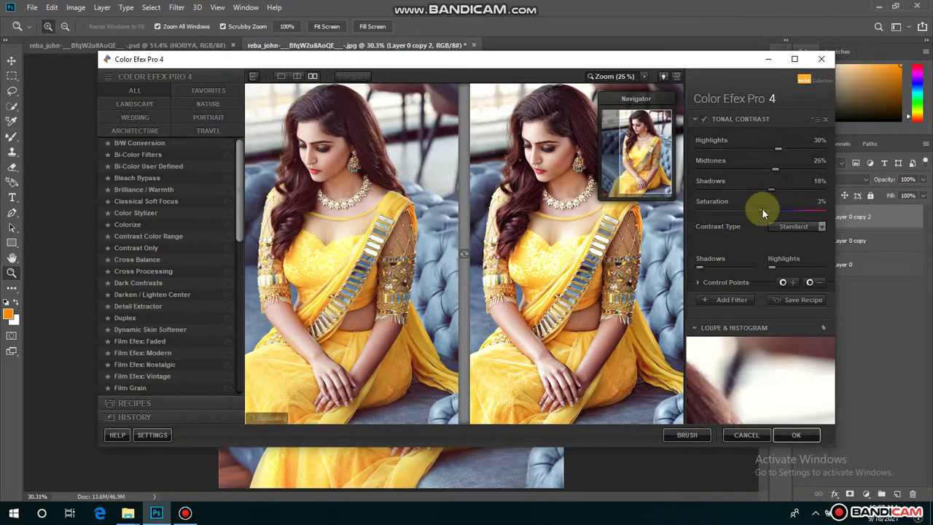
{"action": "left_click_drag", "start_coordinate": [761, 209], "coordinate": [764, 210]}
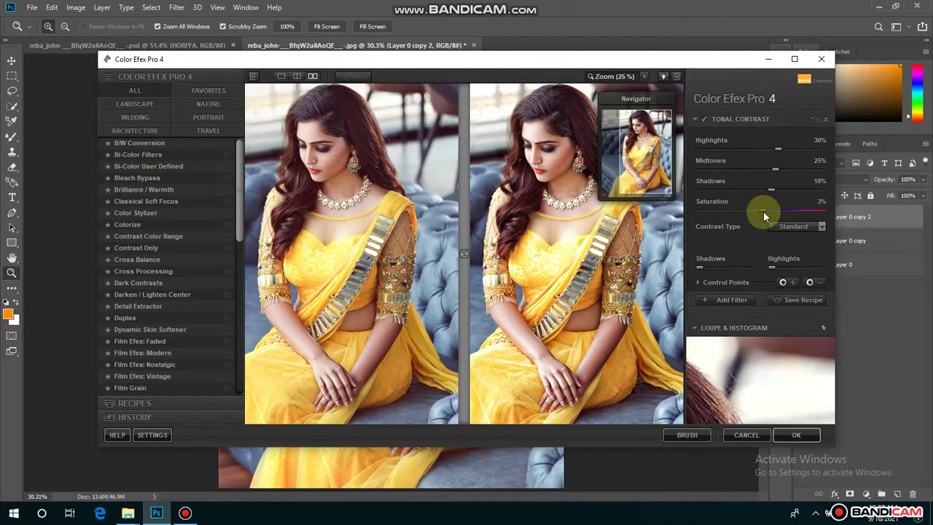
{"action": "left_click", "coordinate": [796, 435]}
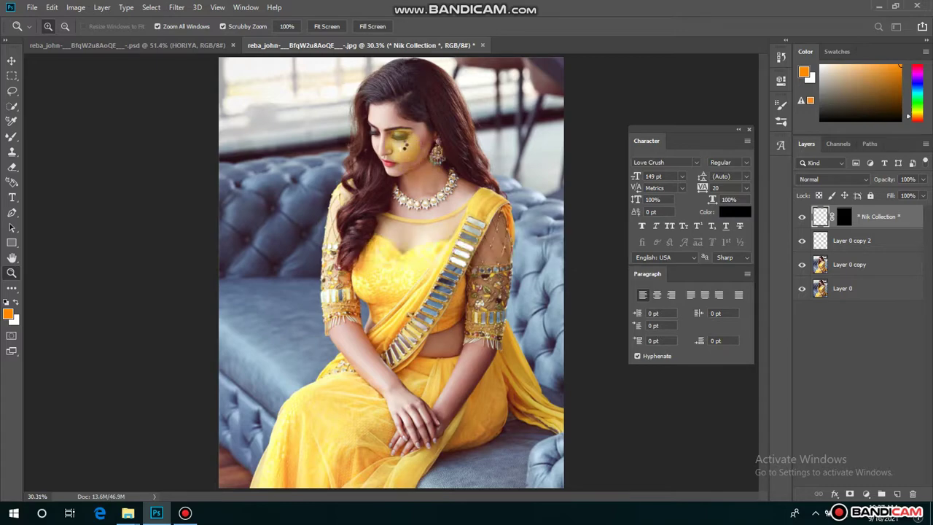
- Check the face zoomed in, then copy Tonal Contrast (CEP 4) with Ctrl+J and launch Photo-Toolbox SkinFiner
{"action": "key", "text": "ctrl+plus"}
{"action": "key", "text": "ctrl+plus"}
{"action": "key", "text": "ctrl+plus"}
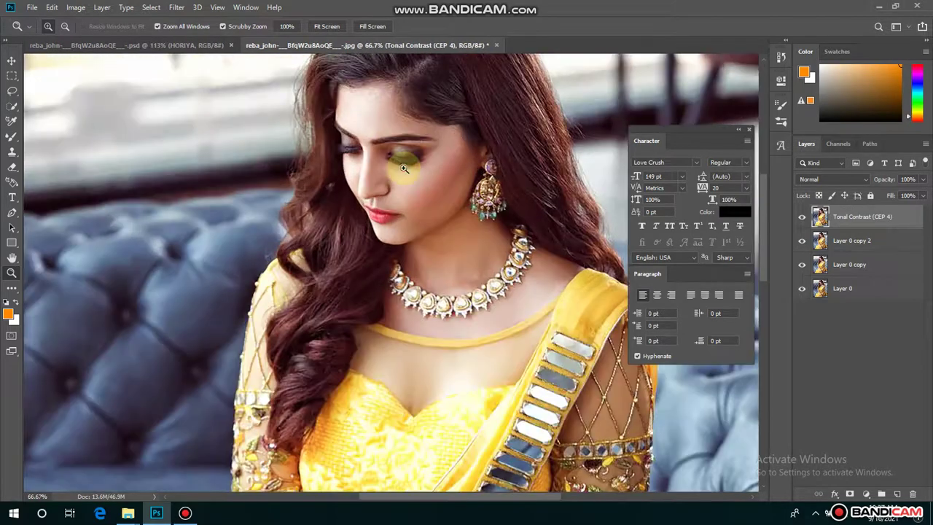
{"action": "key", "text": "ctrl+plus"}
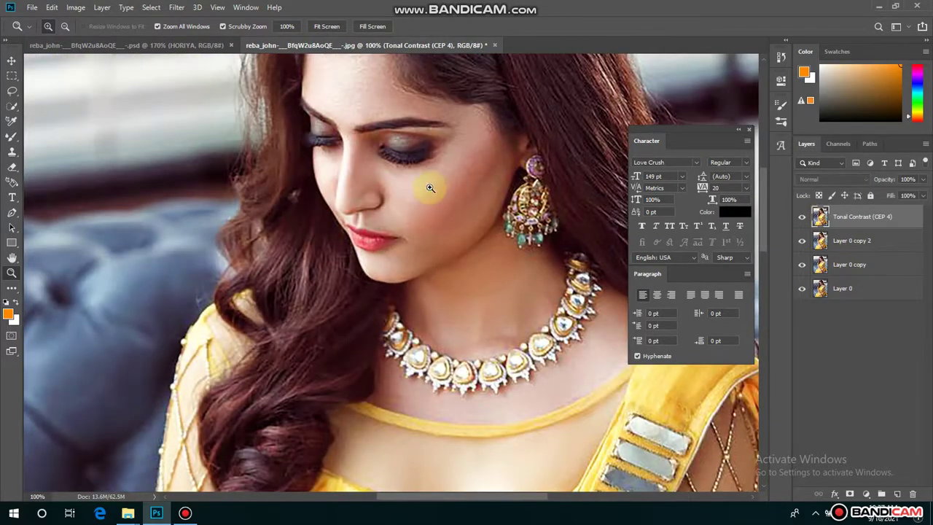
{"action": "right_click", "coordinate": [430, 189]}
{"action": "left_click", "coordinate": [461, 195]}
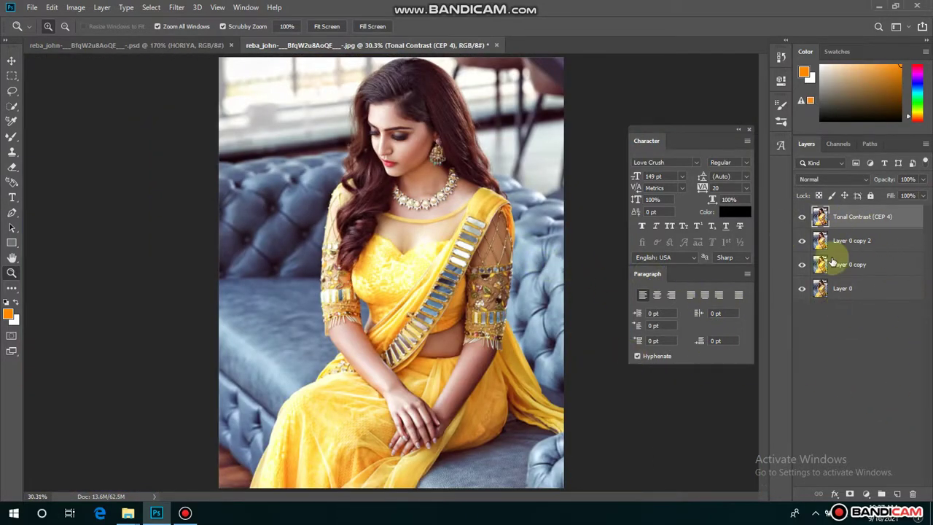
{"action": "key", "text": "ctrl+j"}
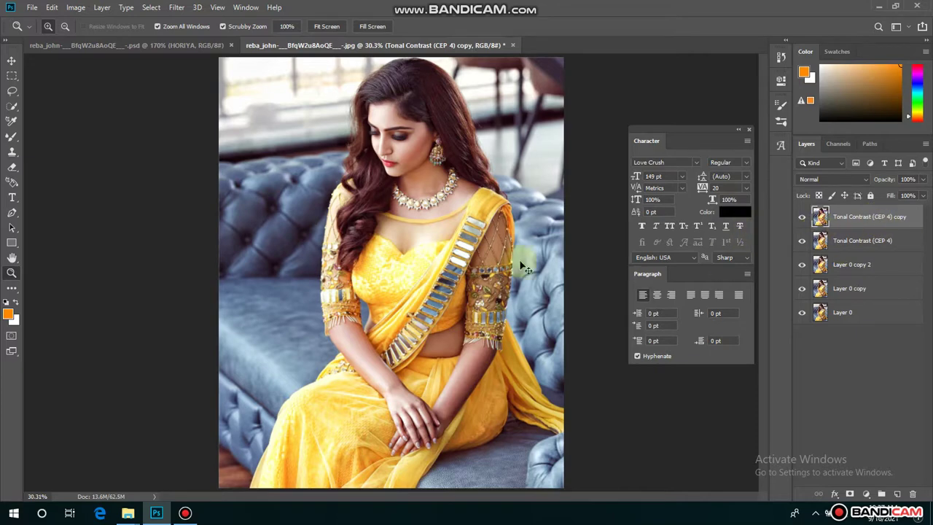
{"action": "left_click", "coordinate": [176, 7]}
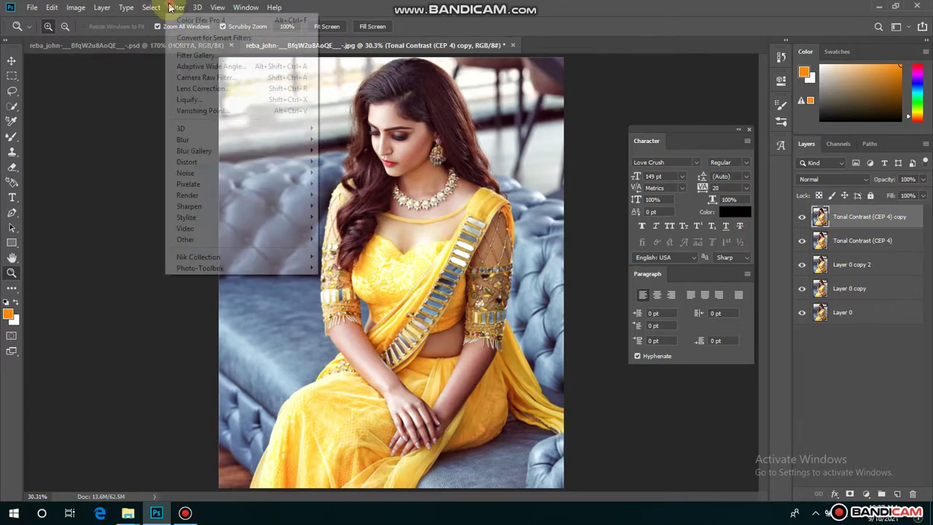
{"action": "mouse_move", "coordinate": [200, 267]}
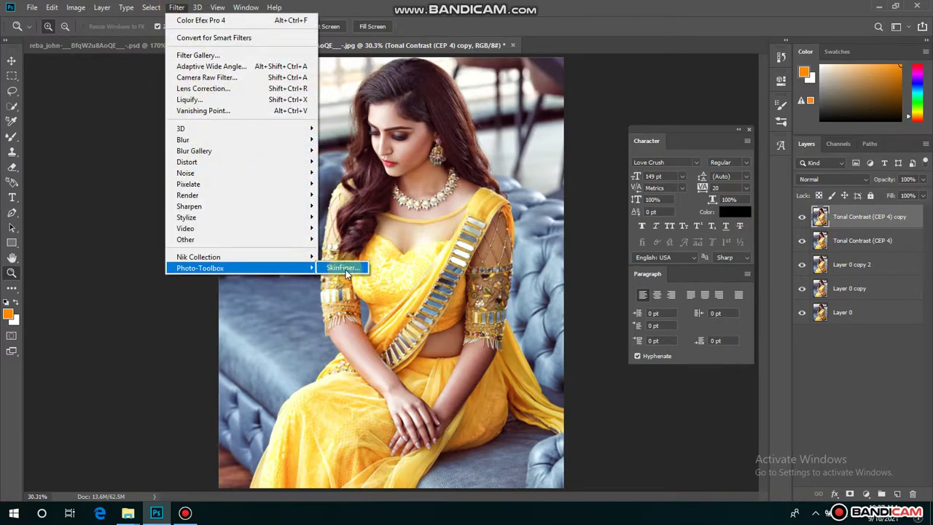
{"action": "left_click", "coordinate": [345, 270]}
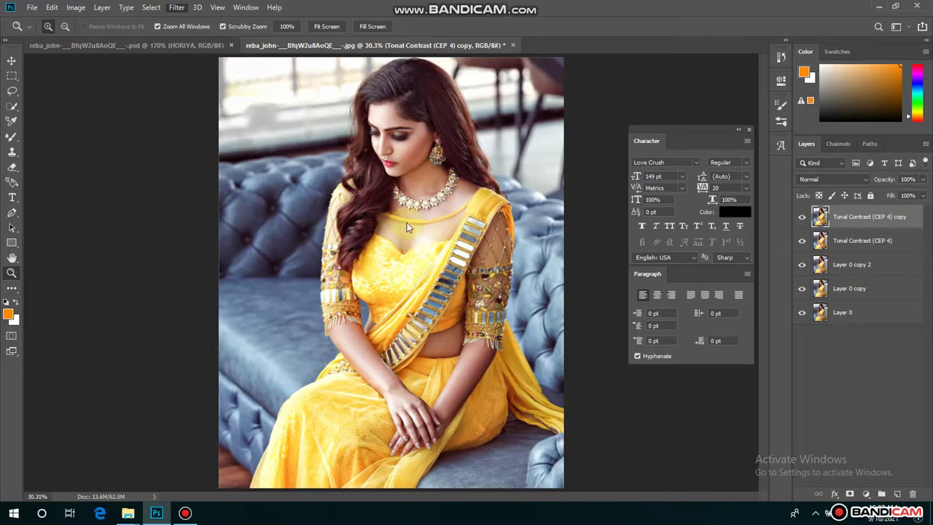
{"action": "left_click", "coordinate": [451, 178]}
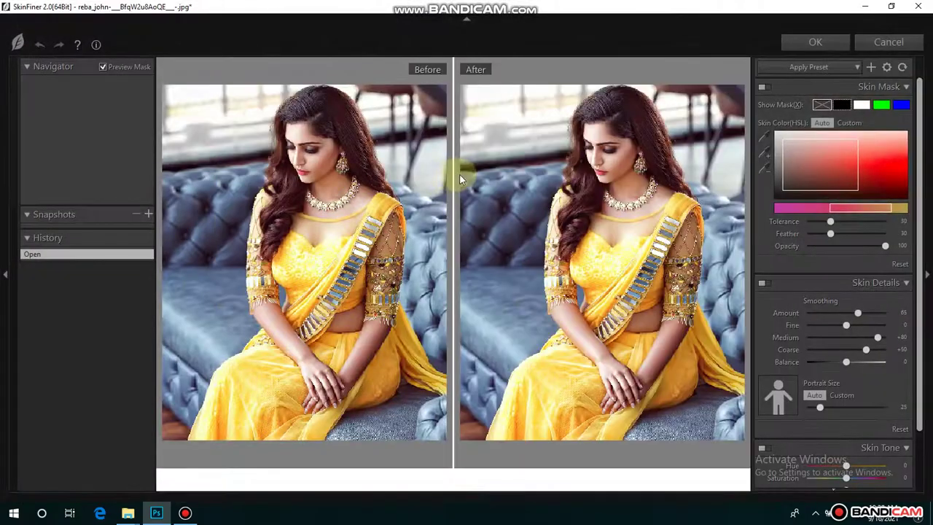
- Preview the upper body at 1:2 and set Smoothing Amount 88, Fine +65, Medium +100, Coarse -27, Balance -14
{"action": "left_click", "coordinate": [618, 149]}
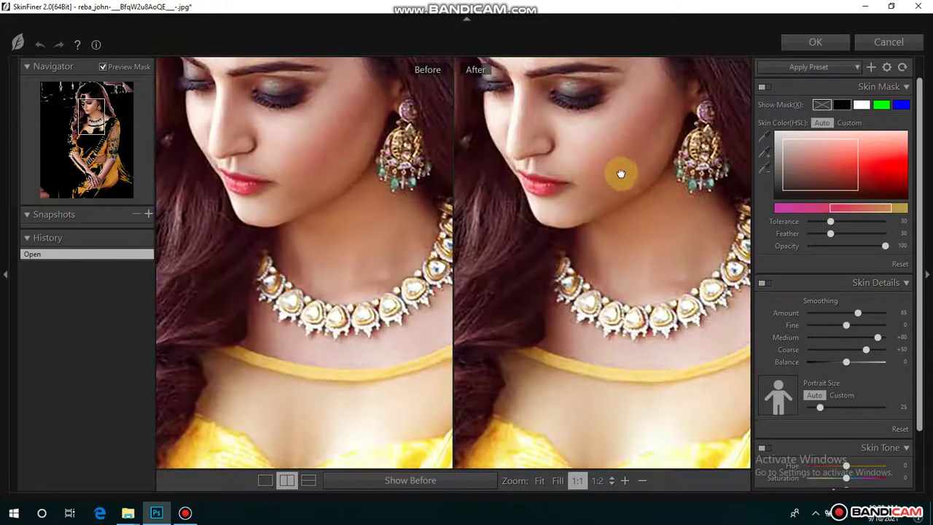
{"action": "left_click_drag", "start_coordinate": [620, 174], "coordinate": [625, 229]}
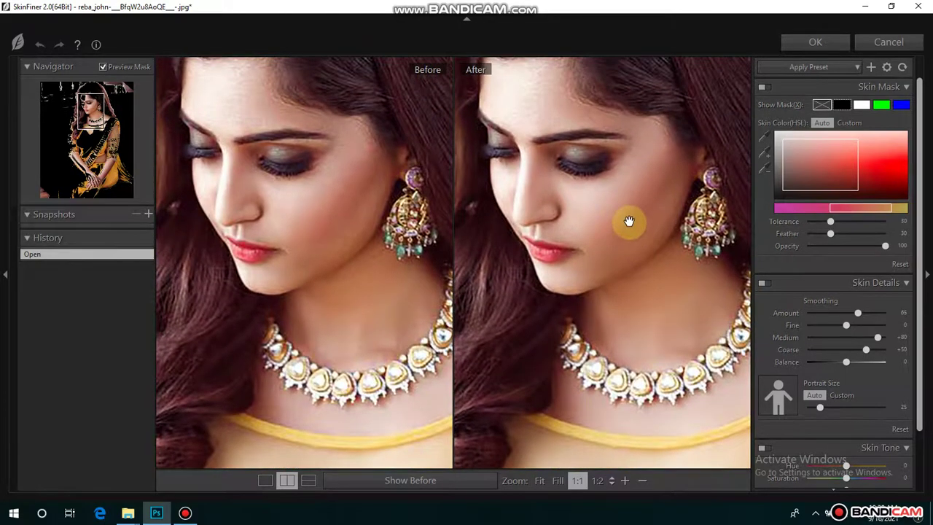
{"action": "left_click", "coordinate": [629, 221]}
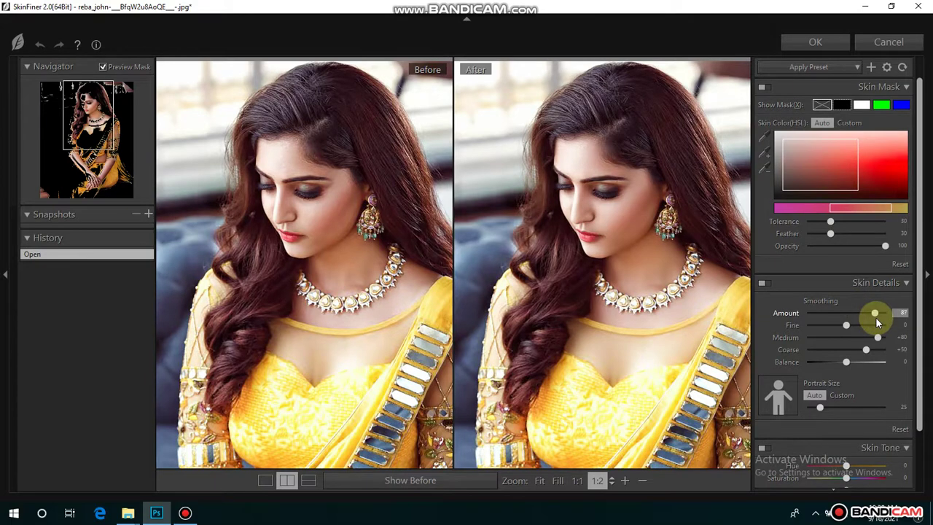
{"action": "left_click_drag", "start_coordinate": [875, 318], "coordinate": [878, 318]}
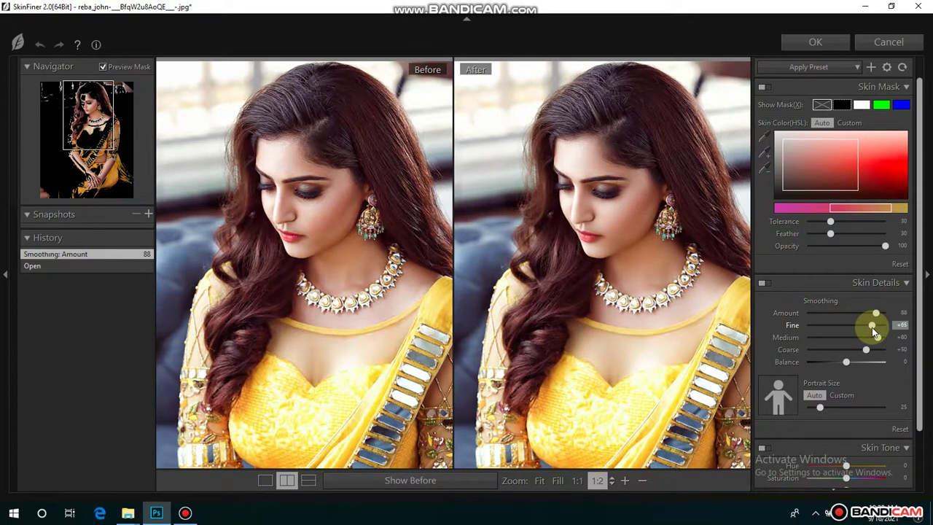
{"action": "left_click", "coordinate": [874, 328]}
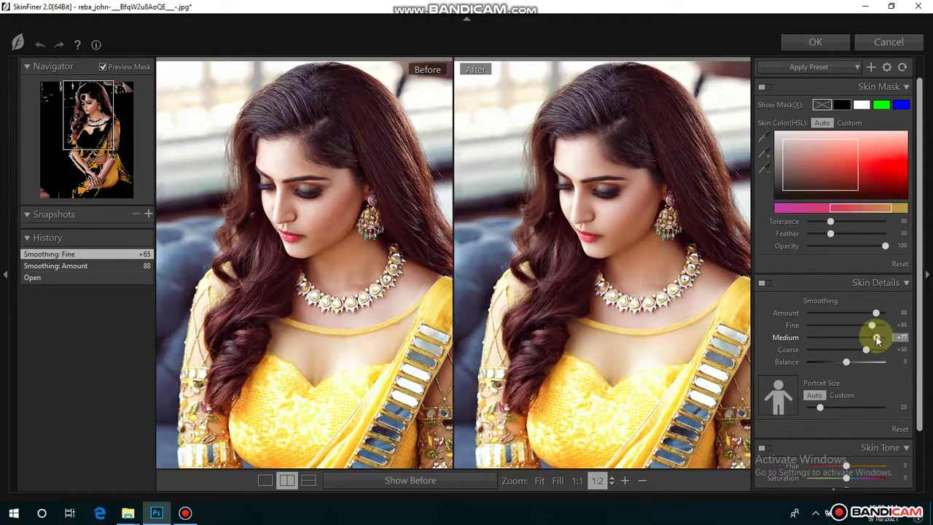
{"action": "left_click_drag", "start_coordinate": [877, 339], "coordinate": [908, 351]}
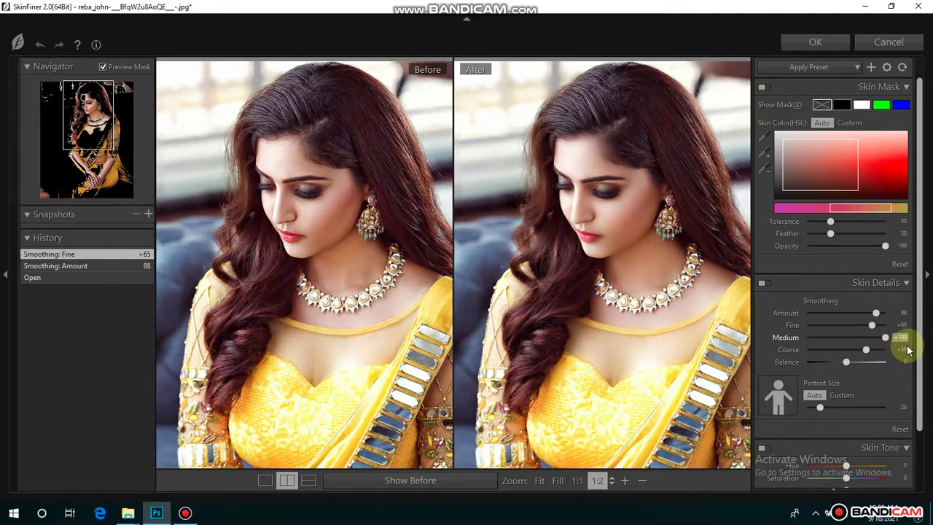
{"action": "left_click", "coordinate": [867, 350]}
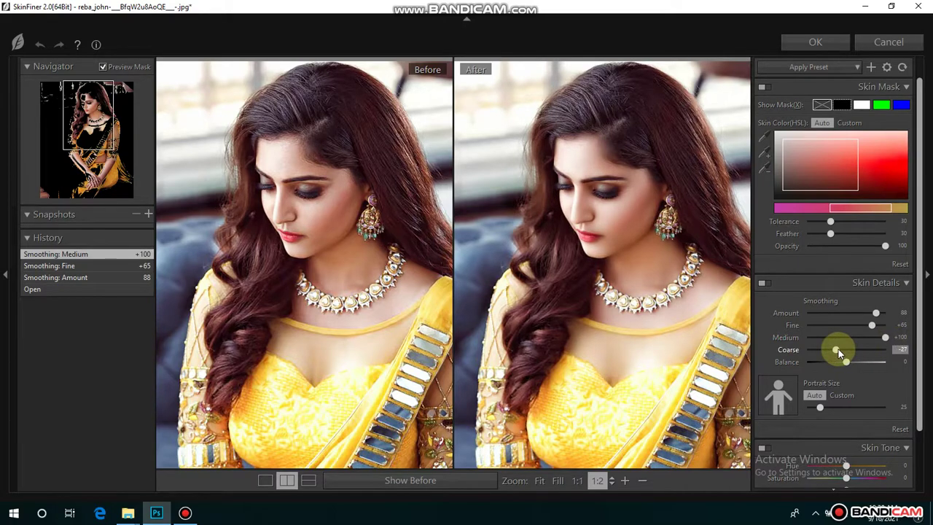
{"action": "mouse_move", "coordinate": [846, 362]}
{"action": "left_mouse_down"}
{"action": "mouse_move", "coordinate": [881, 361]}
{"action": "mouse_move", "coordinate": [840, 367]}
{"action": "left_mouse_up"}
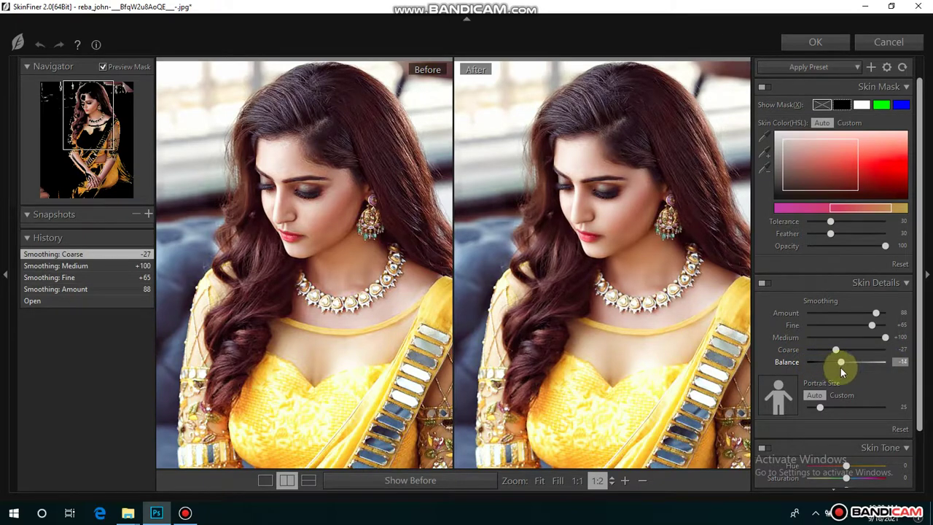
{"action": "left_click", "coordinate": [838, 395]}
{"action": "scroll", "coordinate": [835, 396], "scroll_direction": "down", "scroll_amount": 2}
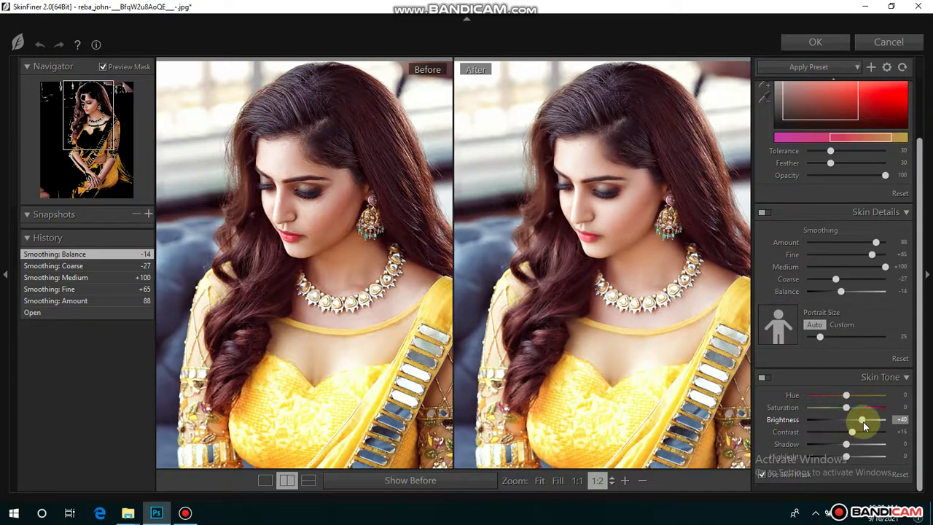
- Set Skin Tone Brightness +10, Shadow -8, Contrast +22, Highlight +27, and apply SkinFiner
{"action": "left_click_drag", "start_coordinate": [862, 421], "coordinate": [854, 426]}
{"action": "left_click_drag", "start_coordinate": [851, 426], "coordinate": [852, 426]}
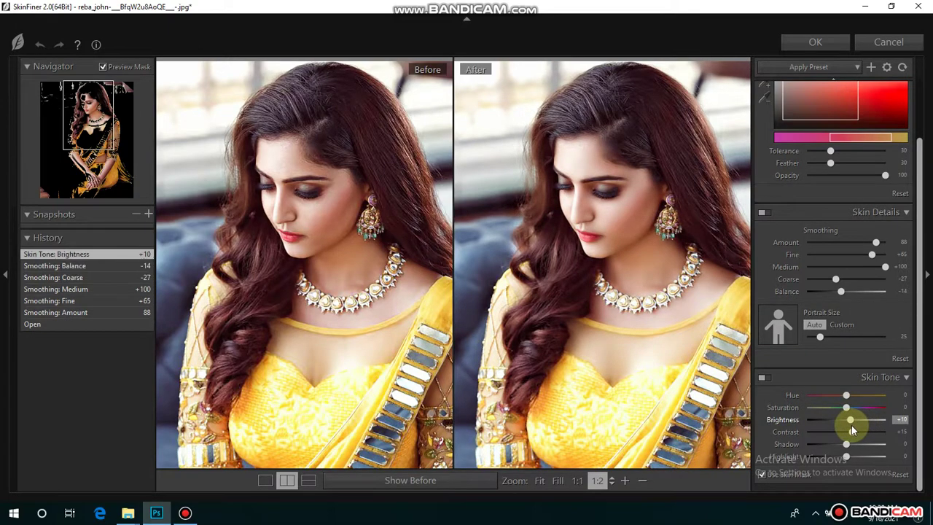
{"action": "left_click", "coordinate": [631, 240]}
{"action": "left_click", "coordinate": [651, 242]}
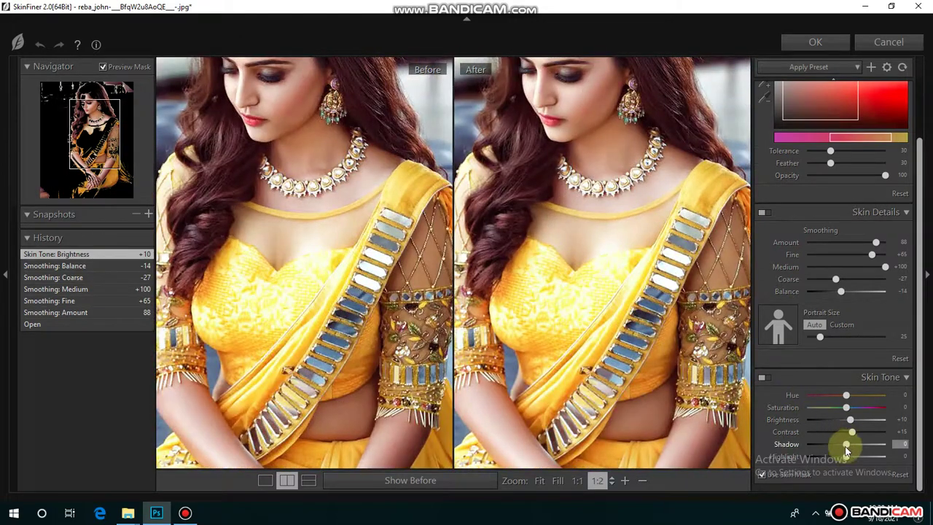
{"action": "mouse_move", "coordinate": [845, 444]}
{"action": "left_mouse_down"}
{"action": "mouse_move", "coordinate": [833, 444]}
{"action": "mouse_move", "coordinate": [870, 436]}
{"action": "mouse_move", "coordinate": [861, 435]}
{"action": "mouse_move", "coordinate": [857, 457]}
{"action": "left_mouse_up"}
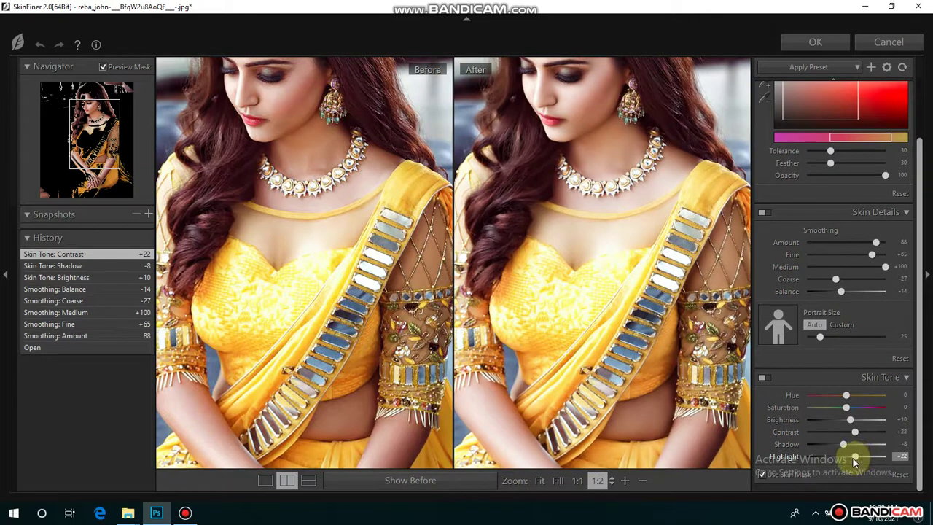
{"action": "left_click_drag", "start_coordinate": [857, 457], "coordinate": [855, 456]}
{"action": "scroll", "coordinate": [588, 191], "scroll_direction": "down", "scroll_amount": 2}
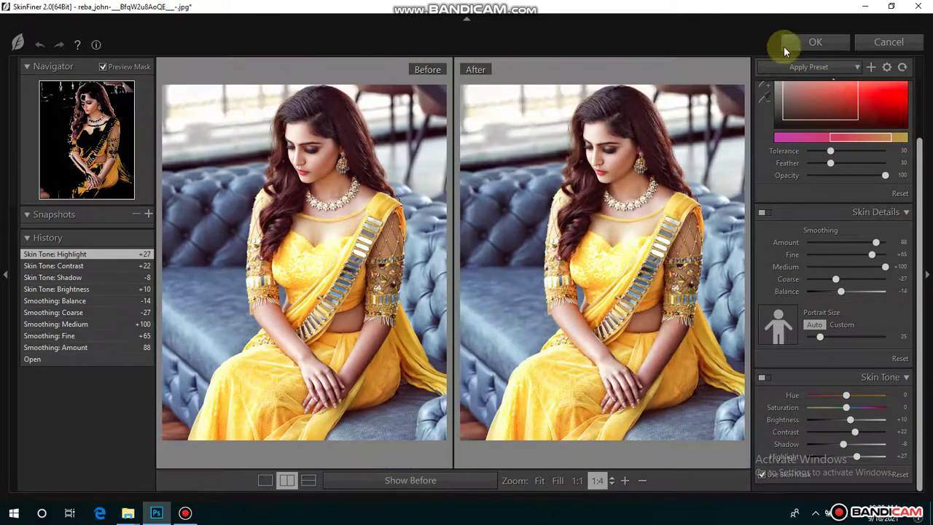
{"action": "key", "text": "Return"}
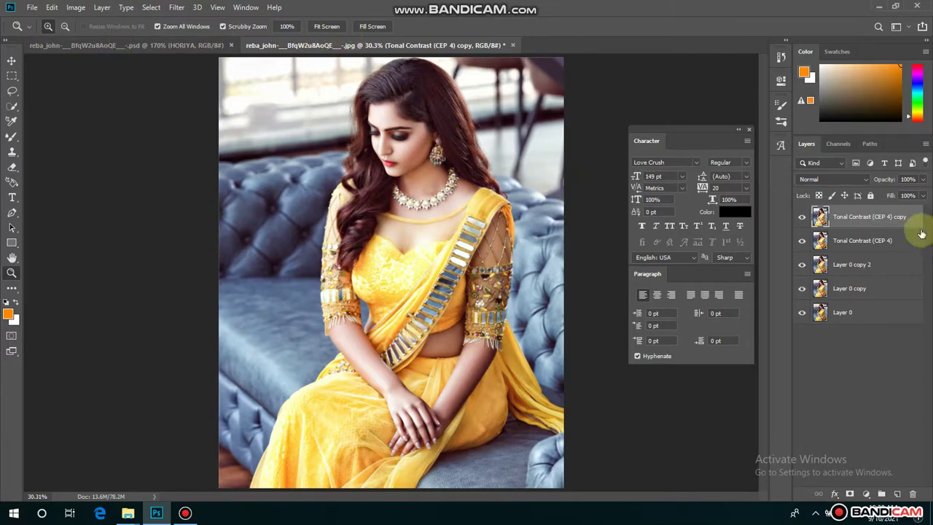
- Duplicate the retouched layer as copy 2 and open Filter > Noise > GREYCstoration on it
{"action": "key", "text": "ctrl+j"}
{"action": "left_click", "coordinate": [177, 8]}
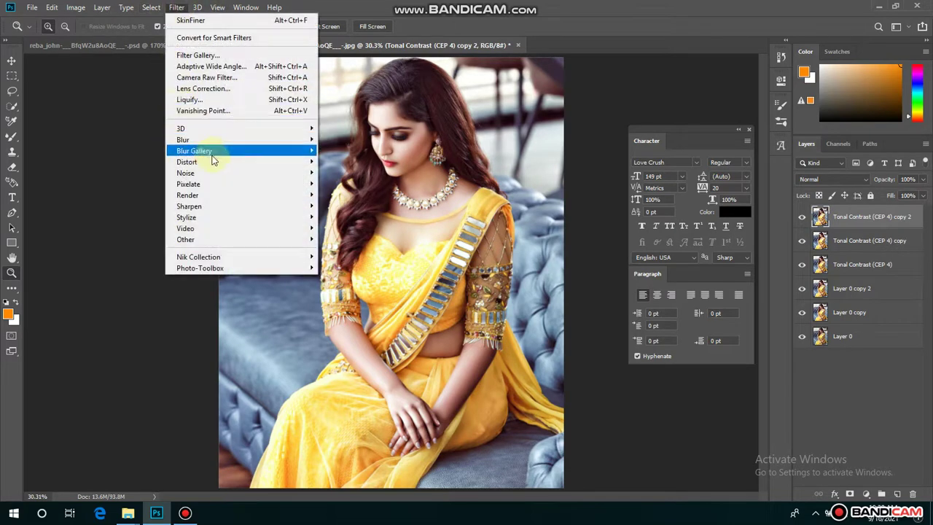
{"action": "mouse_move", "coordinate": [186, 173]}
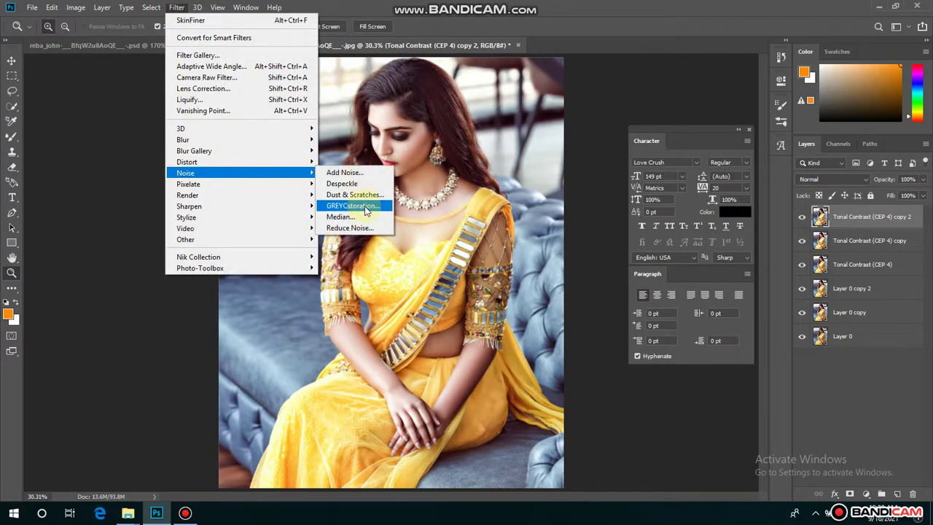
{"action": "left_click", "coordinate": [356, 206]}
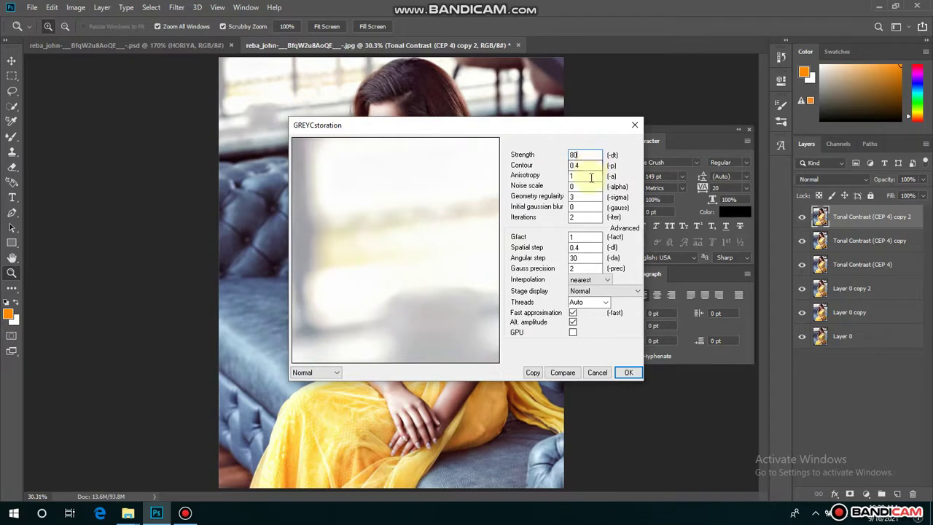
- Apply GREYCstoration to copy 2 with Geometry regularity 2, Gfact 3 and Spatial step 0.3
{"action": "type", "text": "2"}
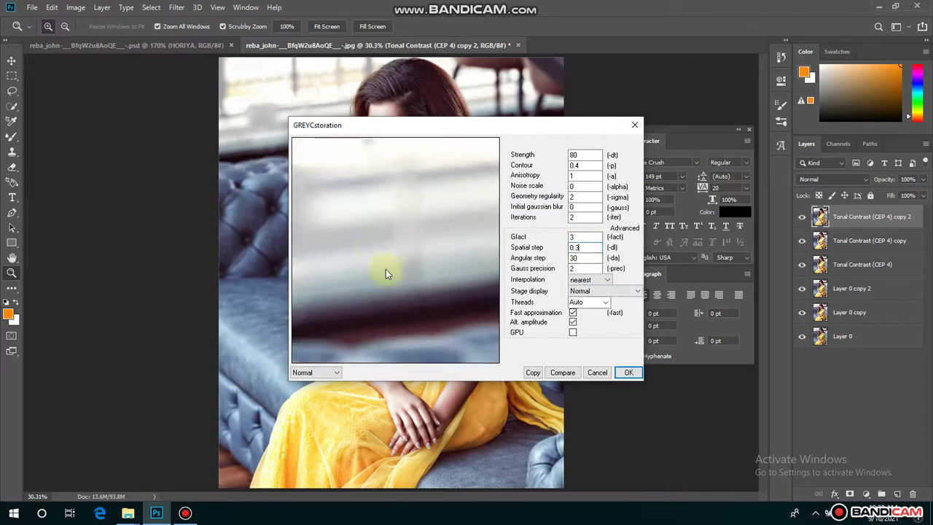
{"action": "left_click_drag", "start_coordinate": [455, 297], "coordinate": [357, 271]}
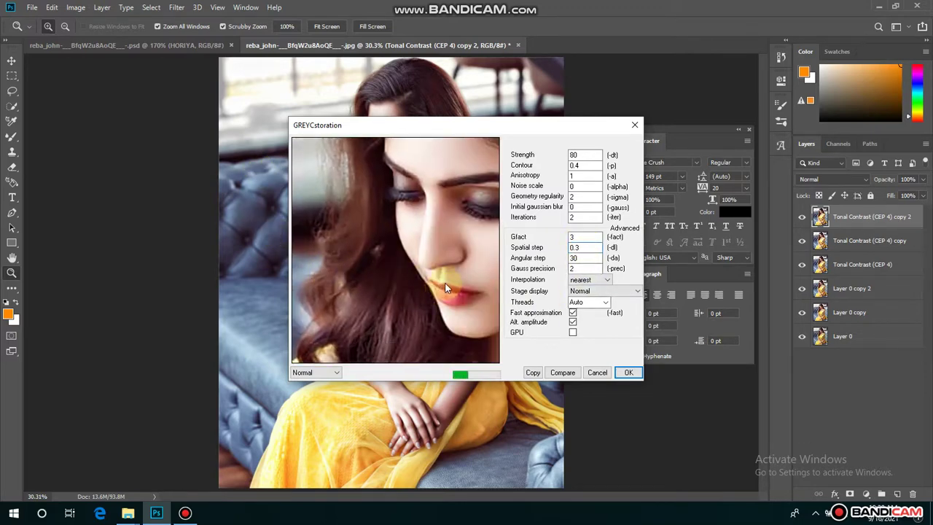
{"action": "left_click_drag", "start_coordinate": [446, 282], "coordinate": [392, 297]}
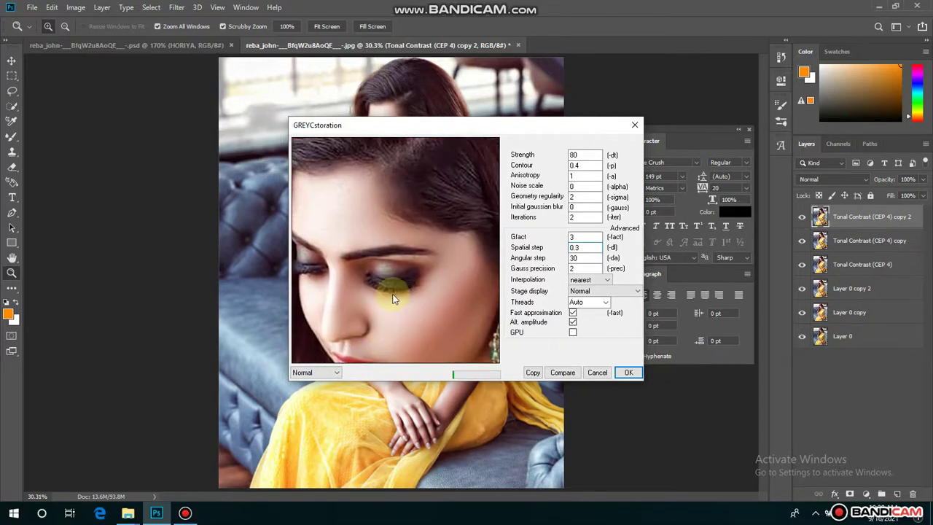
{"action": "left_click", "coordinate": [627, 372]}
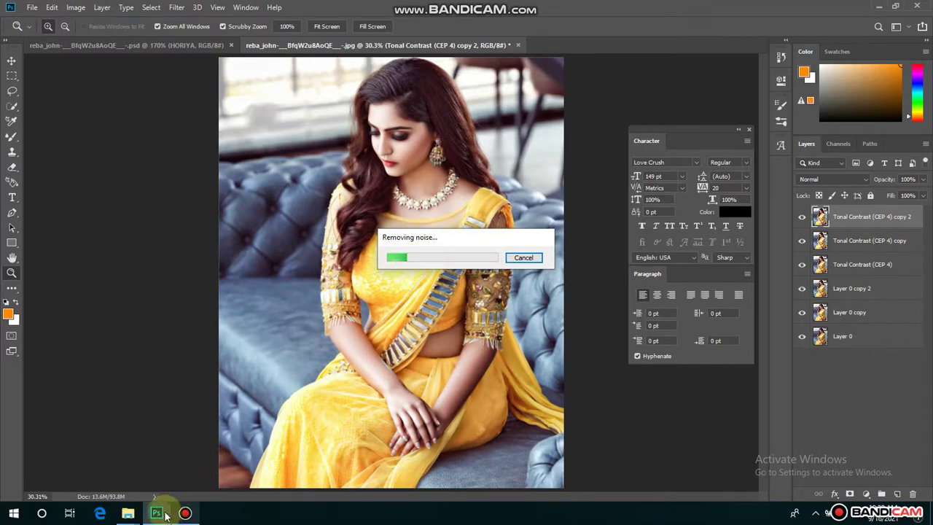
{"action": "left_click", "coordinate": [128, 513]}
- Bring the 3D PREMIUM PSD FILES 3 window forward and scroll through its contents
{"action": "left_click", "coordinate": [66, 463]}
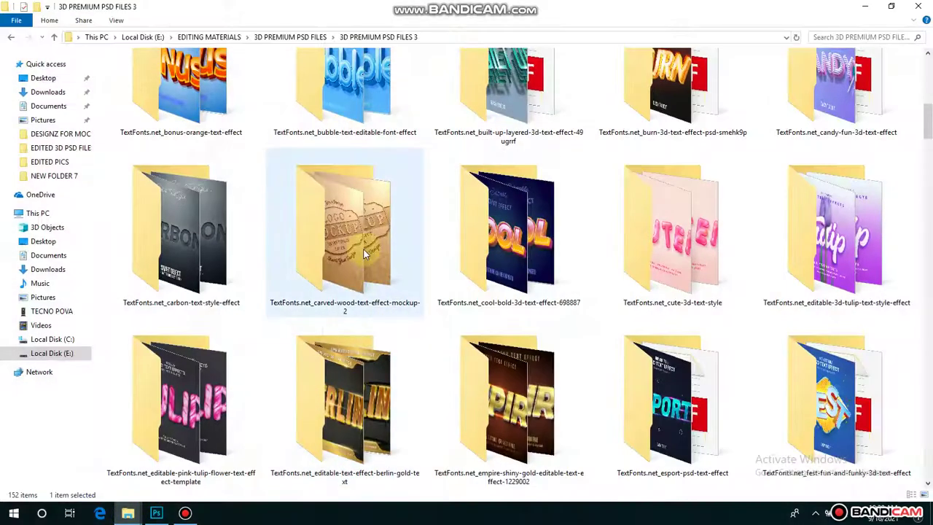
{"action": "scroll", "coordinate": [384, 258], "scroll_direction": "down", "scroll_amount": 5}
{"action": "scroll", "coordinate": [365, 263], "scroll_direction": "down", "scroll_amount": 2}
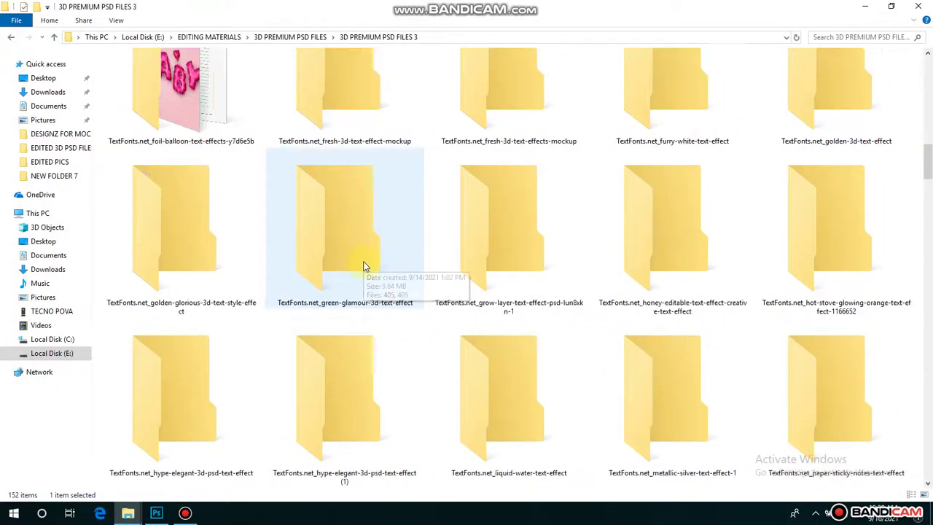
{"action": "scroll", "coordinate": [365, 264], "scroll_direction": "down", "scroll_amount": 2}
{"action": "scroll", "coordinate": [367, 261], "scroll_direction": "down", "scroll_amount": 1}
{"action": "scroll", "coordinate": [368, 259], "scroll_direction": "down", "scroll_amount": 1}
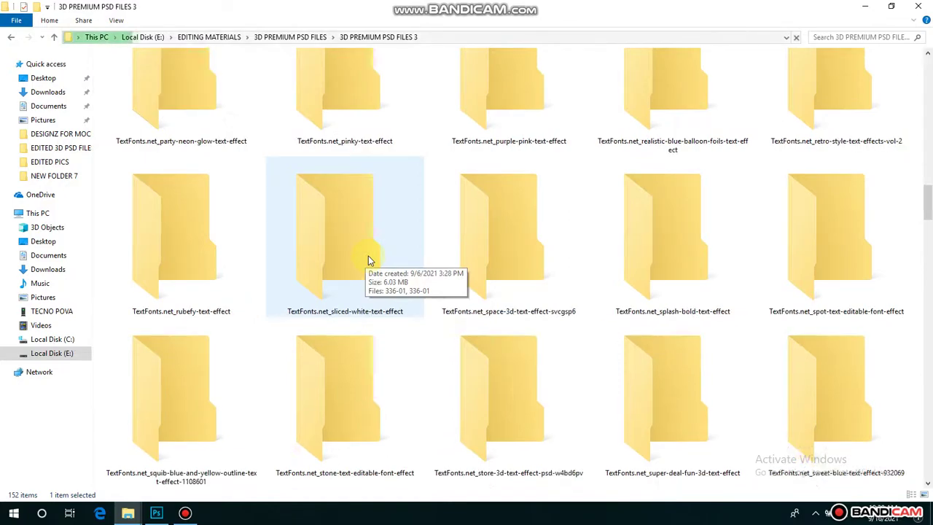
{"action": "scroll", "coordinate": [370, 257], "scroll_direction": "down", "scroll_amount": 2}
{"action": "scroll", "coordinate": [408, 255], "scroll_direction": "down", "scroll_amount": 2}
{"action": "scroll", "coordinate": [469, 261], "scroll_direction": "down", "scroll_amount": 2}
{"action": "scroll", "coordinate": [469, 261], "scroll_direction": "up", "scroll_amount": 3}
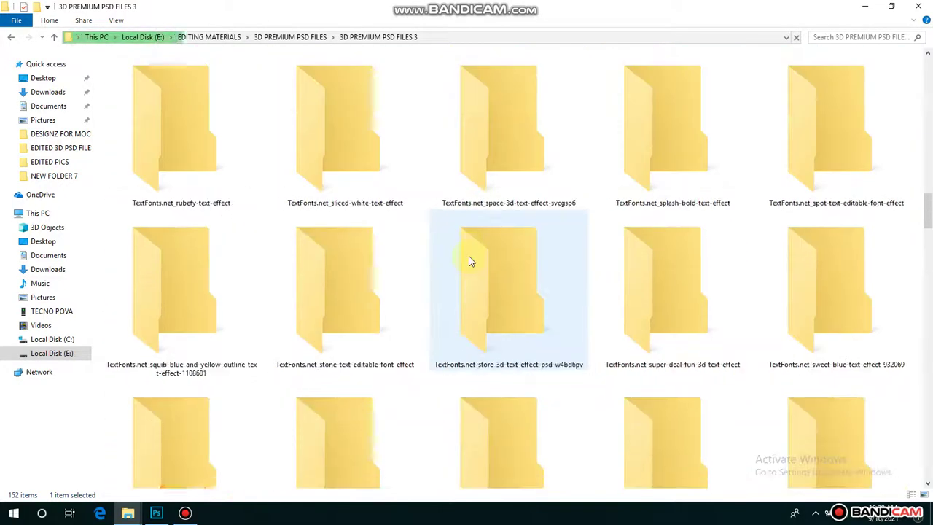
{"action": "scroll", "coordinate": [468, 261], "scroll_direction": "up", "scroll_amount": 3}
{"action": "scroll", "coordinate": [469, 260], "scroll_direction": "up", "scroll_amount": 3}
{"action": "scroll", "coordinate": [468, 260], "scroll_direction": "up", "scroll_amount": 3}
{"action": "scroll", "coordinate": [469, 261], "scroll_direction": "up", "scroll_amount": 3}
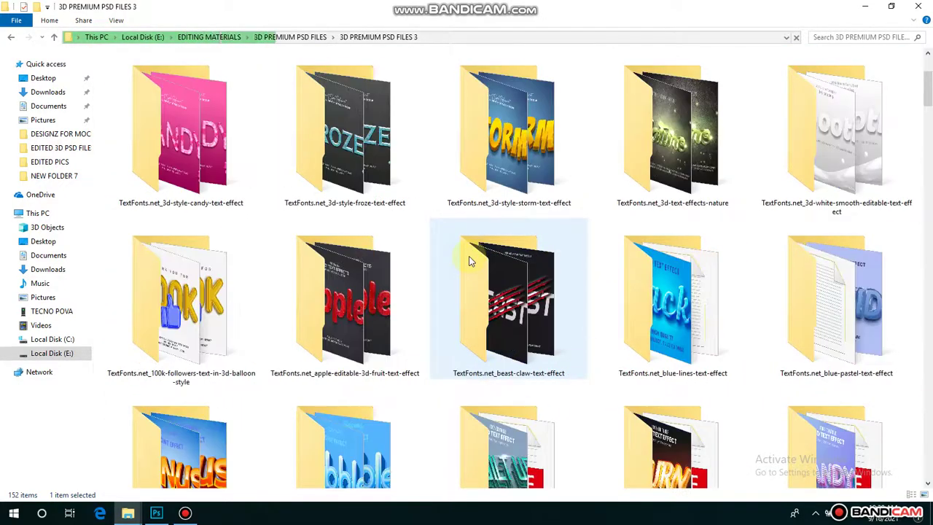
{"action": "scroll", "coordinate": [468, 260], "scroll_direction": "up", "scroll_amount": 1}
- Open folder 3, then the TextFonts.net_3d-style-sweet-text-effect folder, viewed as extra large icons
{"action": "double_click", "coordinate": [250, 181]}
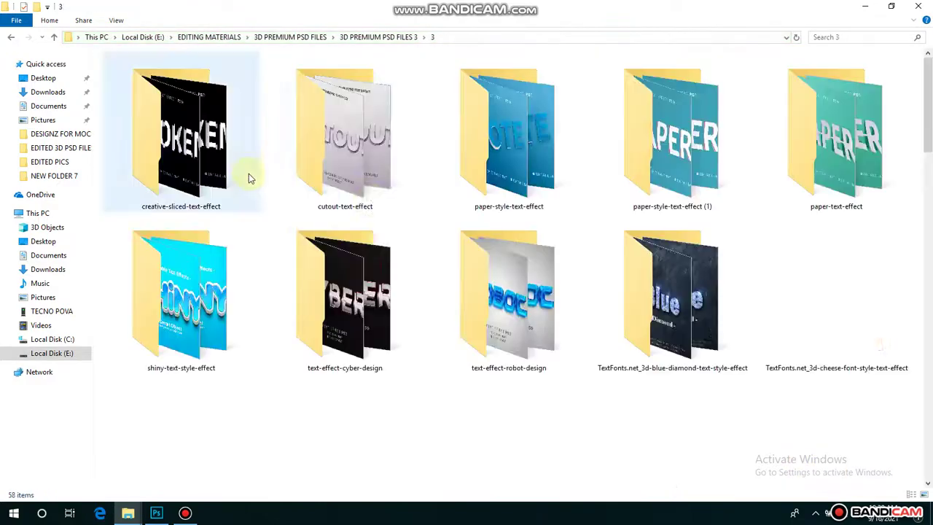
{"action": "scroll", "coordinate": [399, 246], "scroll_direction": "down", "scroll_amount": 1}
{"action": "scroll", "coordinate": [402, 249], "scroll_direction": "down", "scroll_amount": 3}
{"action": "scroll", "coordinate": [429, 234], "scroll_direction": "up", "scroll_amount": 2}
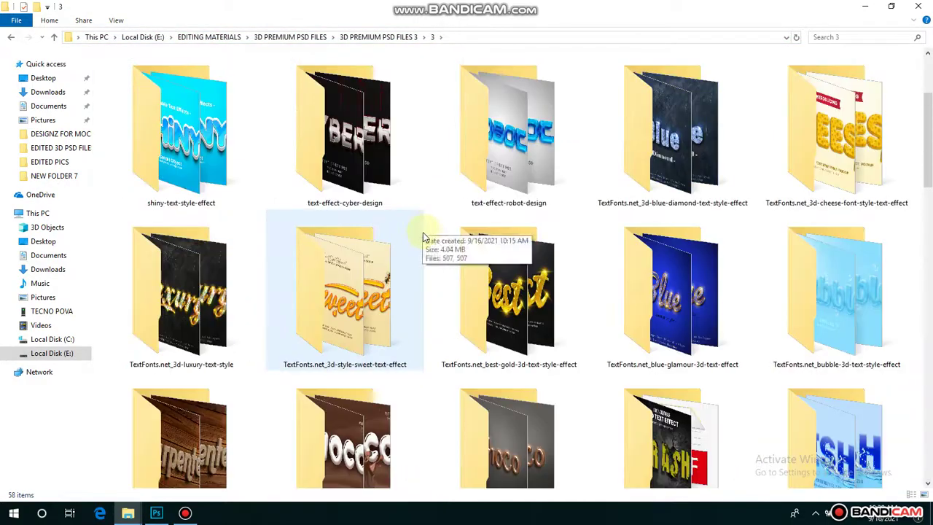
{"action": "scroll", "coordinate": [416, 231], "scroll_direction": "down", "scroll_amount": 1}
{"action": "scroll", "coordinate": [415, 230], "scroll_direction": "up", "scroll_amount": 1}
{"action": "scroll", "coordinate": [421, 245], "scroll_direction": "down", "scroll_amount": 1}
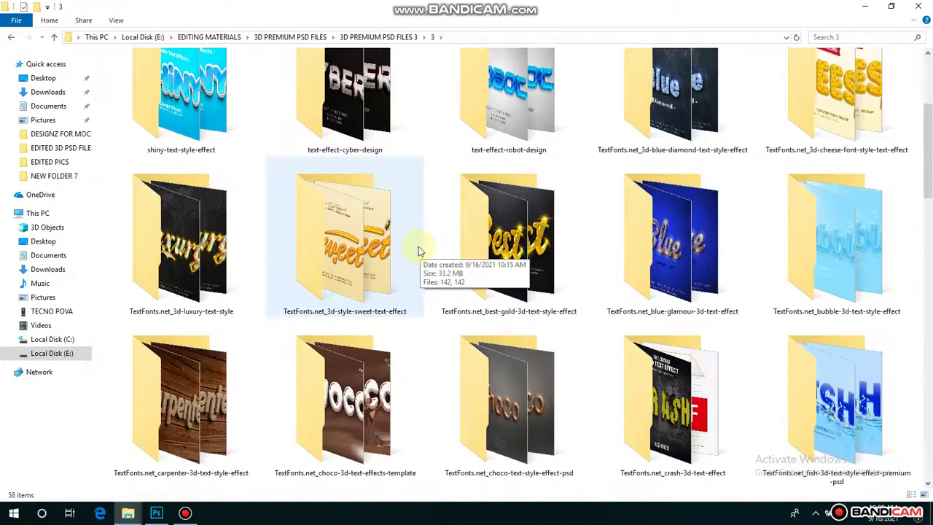
{"action": "double_click", "coordinate": [417, 255]}
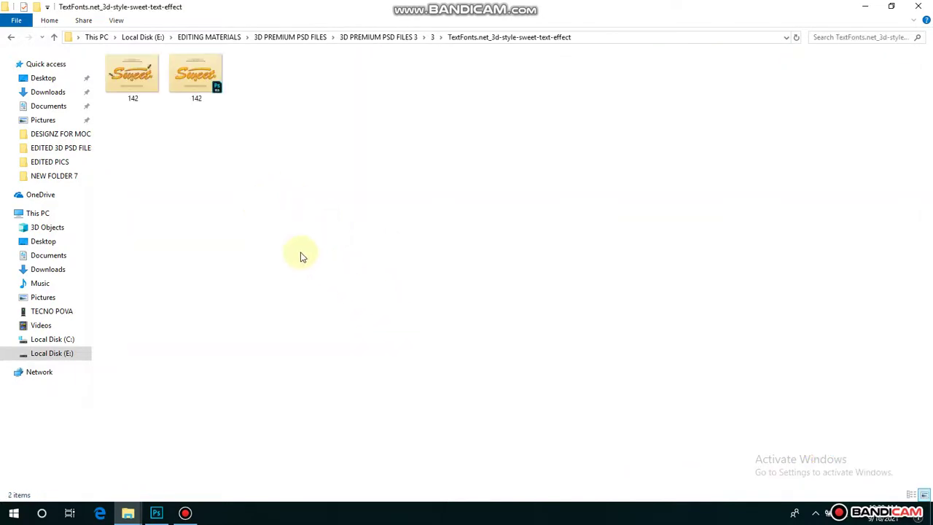
{"action": "right_click", "coordinate": [224, 217]}
{"action": "mouse_move", "coordinate": [251, 254]}
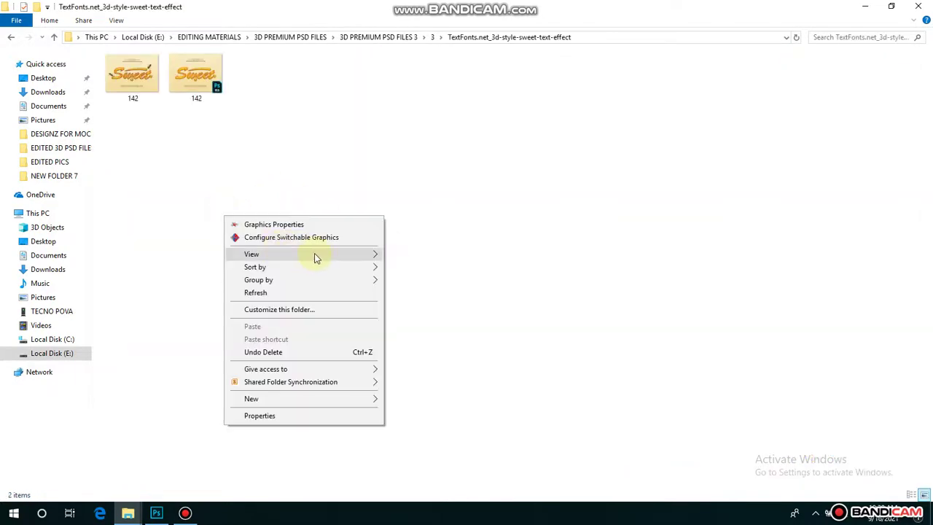
{"action": "left_click", "coordinate": [423, 256]}
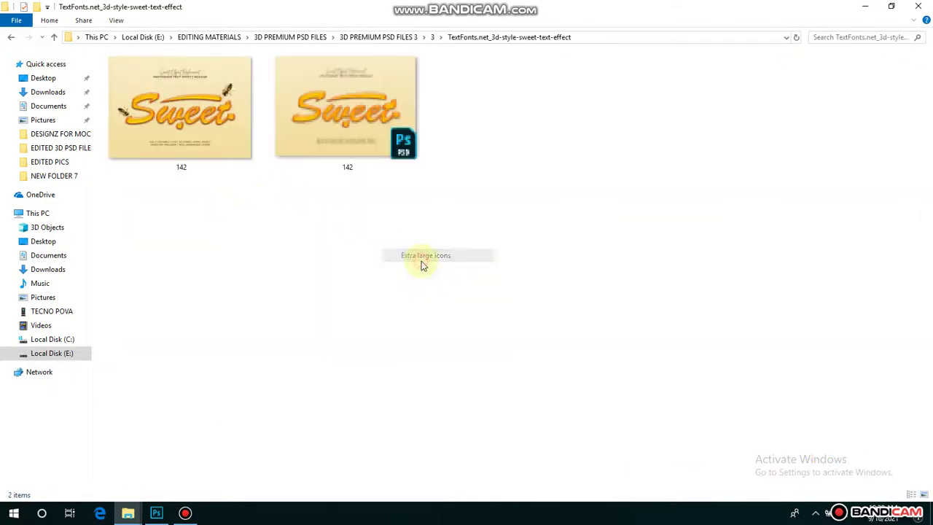
- Go up three levels back to the 3D PREMIUM PSD FILES folder
{"action": "left_click", "coordinate": [54, 36]}
{"action": "scroll", "coordinate": [277, 134], "scroll_direction": "up", "scroll_amount": 1}
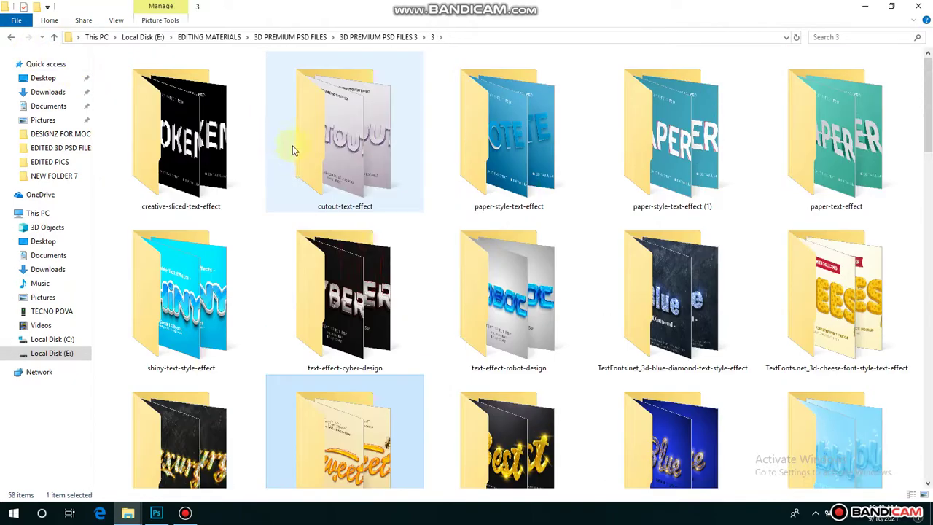
{"action": "left_click", "coordinate": [52, 43]}
{"action": "left_click", "coordinate": [53, 40]}
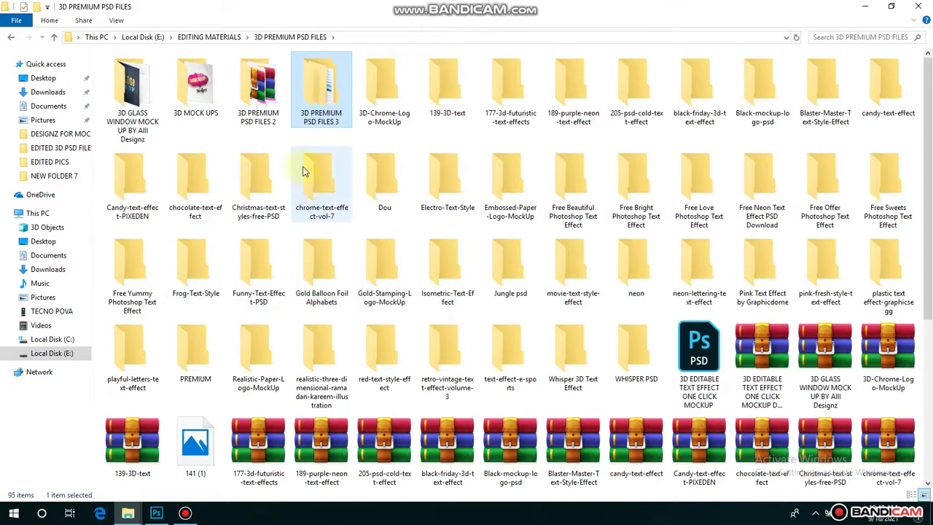
- Open the 3D PREMIUM PSD FILES 2 folder and its 8-Structure-of-Stars subfolder
{"action": "left_click", "coordinate": [258, 110]}
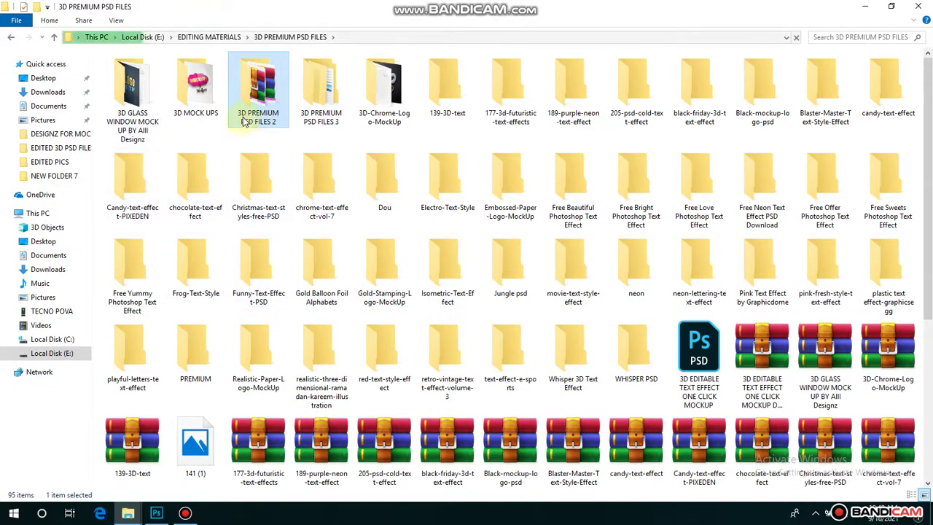
{"action": "double_click", "coordinate": [262, 119]}
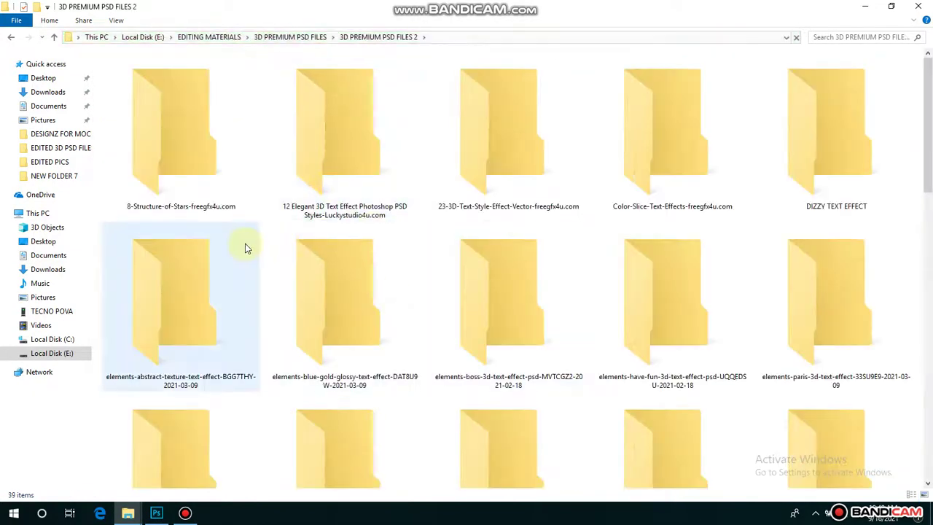
{"action": "scroll", "coordinate": [292, 229], "scroll_direction": "down", "scroll_amount": 1}
{"action": "scroll", "coordinate": [299, 230], "scroll_direction": "up", "scroll_amount": 1}
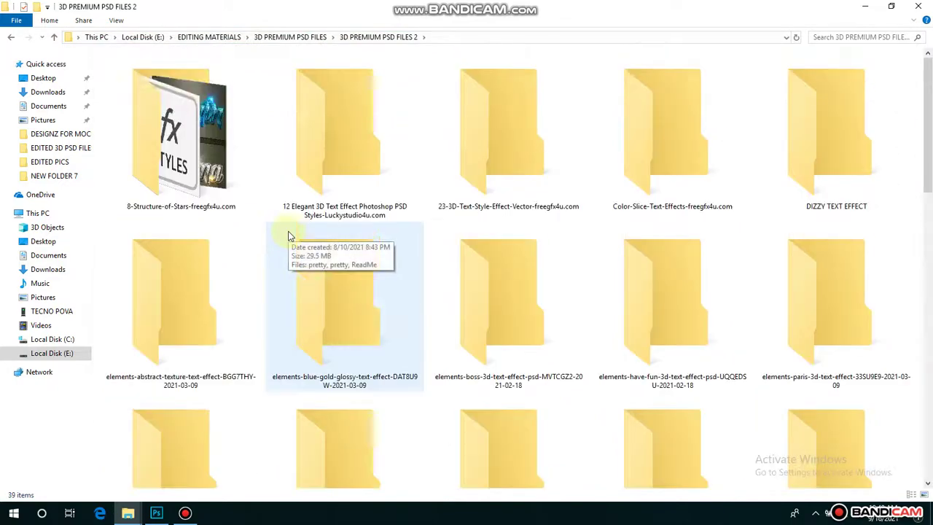
{"action": "double_click", "coordinate": [219, 138]}
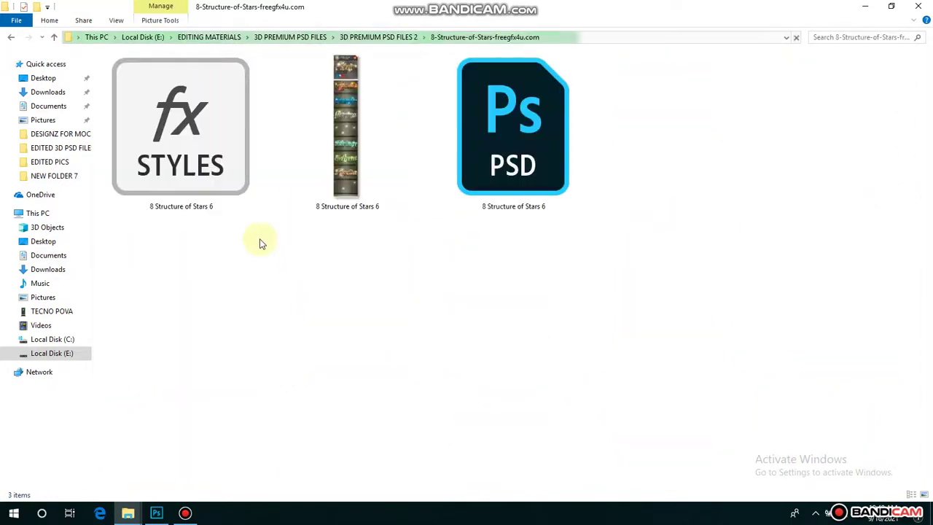
- Go back up two levels to the 3D PREMIUM PSD FILES folder
{"action": "left_click", "coordinate": [53, 38]}
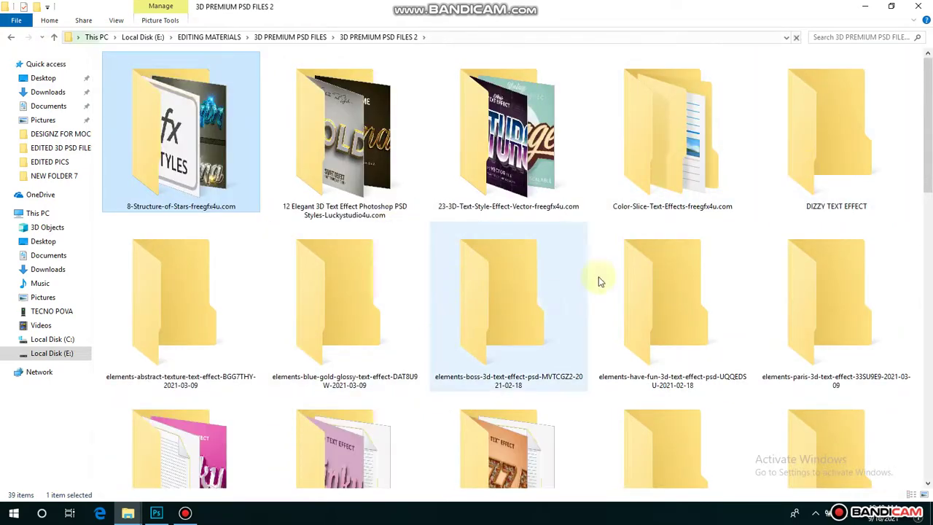
{"action": "scroll", "coordinate": [392, 211], "scroll_direction": "down", "scroll_amount": 1}
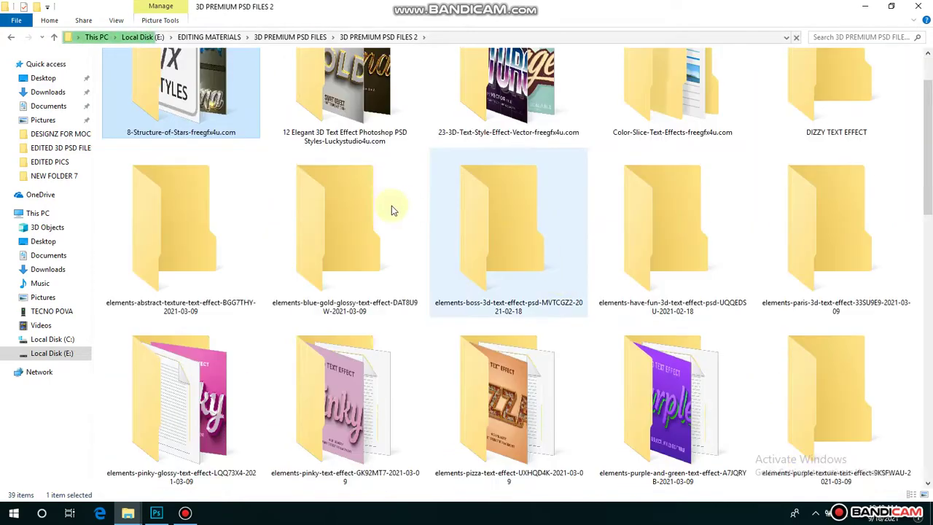
{"action": "left_click", "coordinate": [54, 37]}
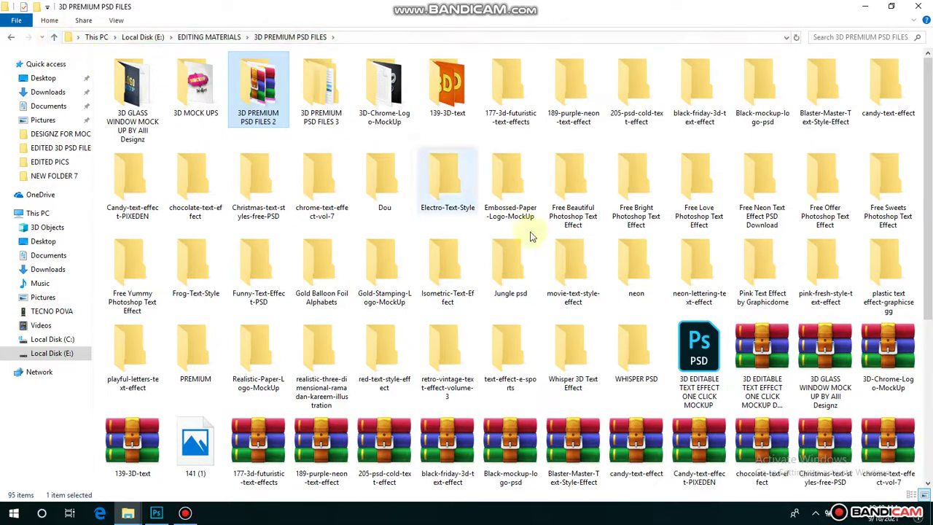
- Back in Photoshop, check the face, fit the portrait, and duplicate the top layer with Ctrl+J
{"action": "left_click", "coordinate": [156, 513]}
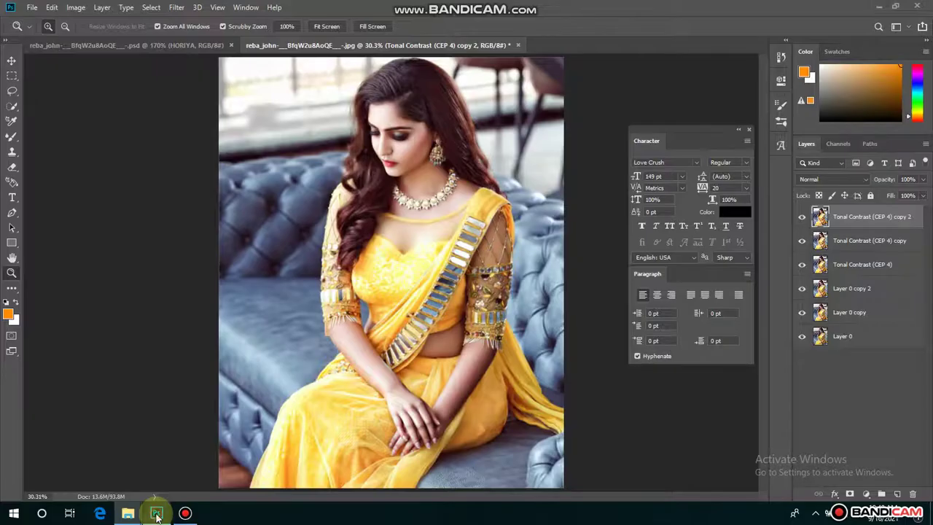
{"action": "left_click_drag", "start_coordinate": [371, 135], "coordinate": [403, 149]}
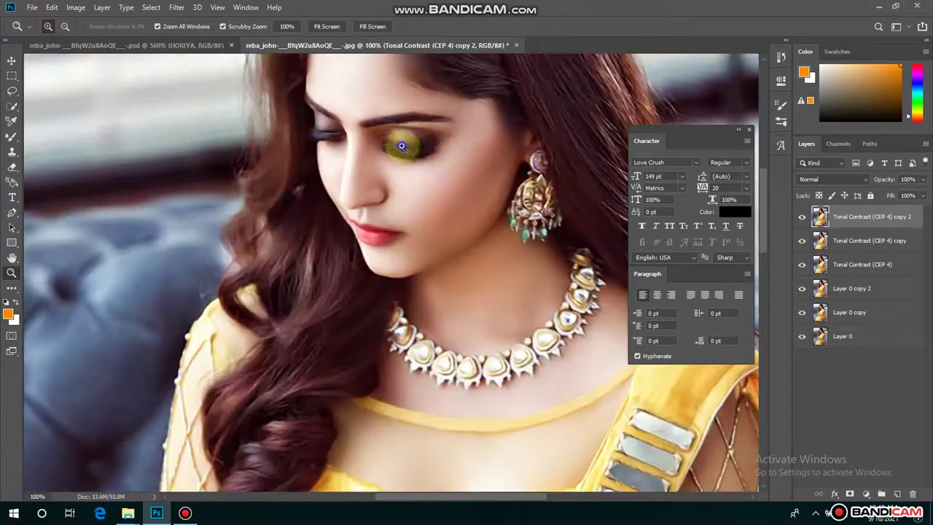
{"action": "right_click", "coordinate": [403, 149]}
{"action": "left_click", "coordinate": [437, 155]}
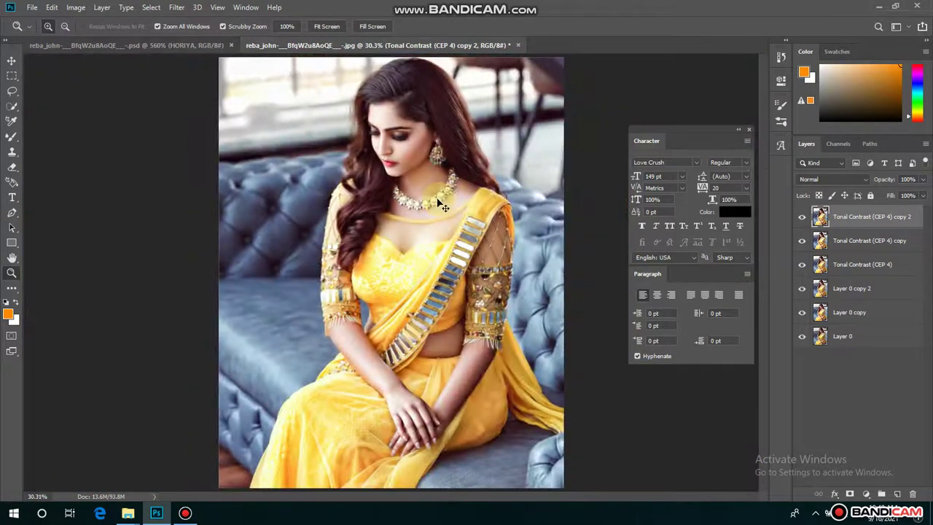
{"action": "key", "text": "ctrl+j"}
{"action": "left_click", "coordinate": [185, 513]}
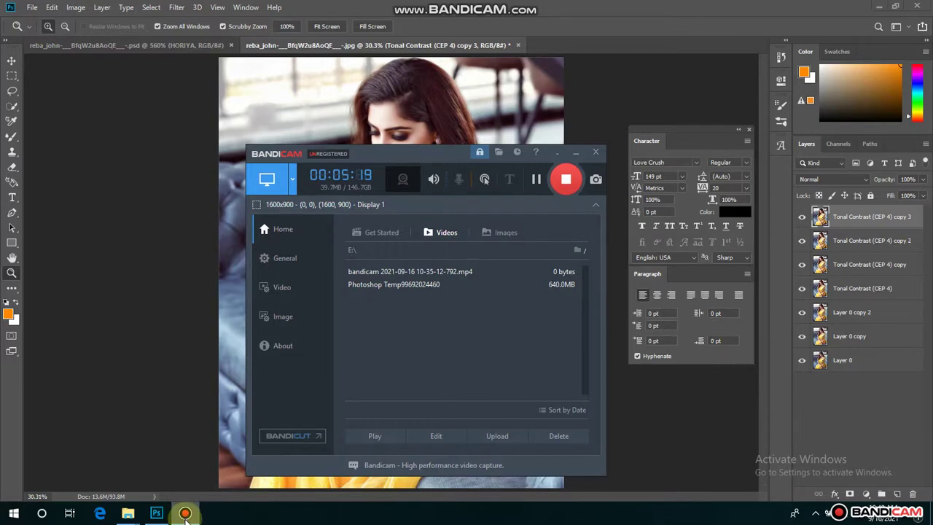
{"action": "left_click", "coordinate": [185, 513]}
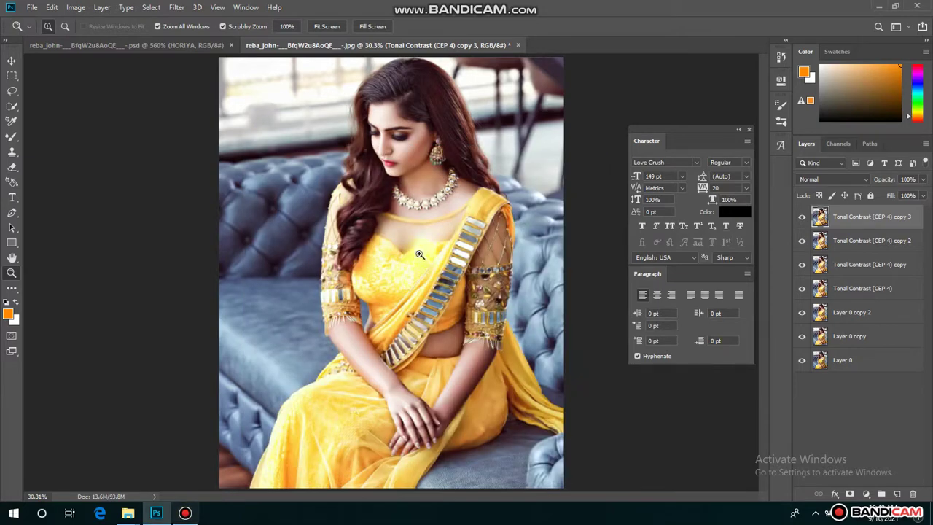
{"action": "left_click", "coordinate": [438, 131]}
{"action": "left_click", "coordinate": [439, 135]}
{"action": "left_click", "coordinate": [177, 7]}
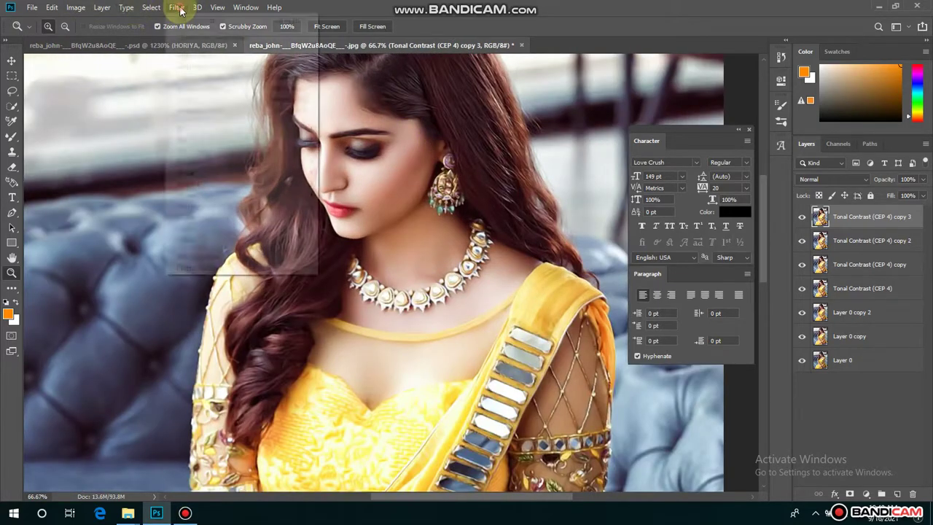
- Apply Camera Raw Detail settings: Sharpening Amount 60 and Luminance noise reduction 30
{"action": "left_click", "coordinate": [207, 77]}
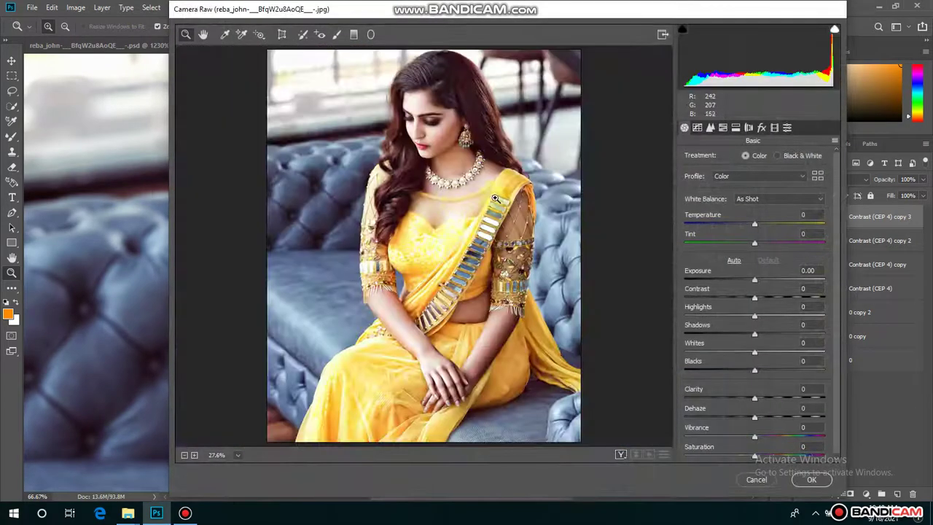
{"action": "left_click", "coordinate": [447, 123]}
{"action": "left_click", "coordinate": [439, 129]}
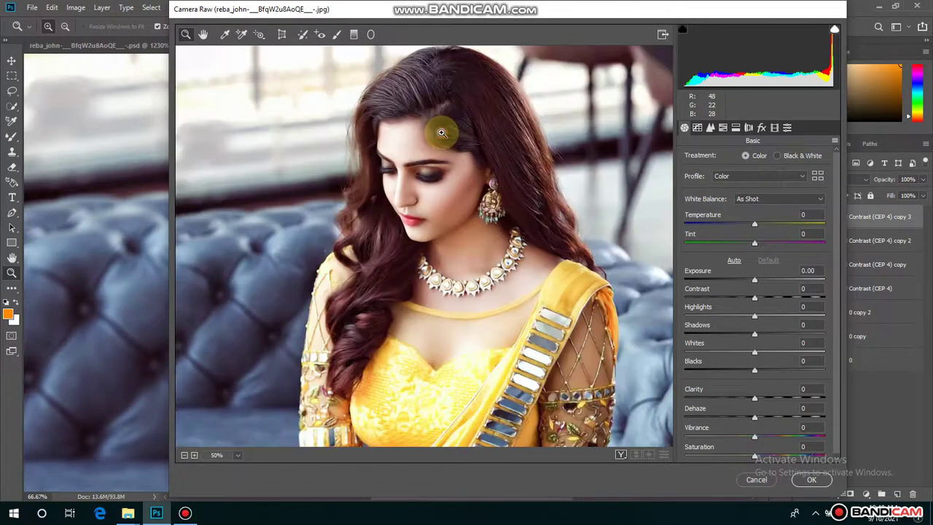
{"action": "left_click", "coordinate": [758, 131]}
{"action": "left_click", "coordinate": [710, 127]}
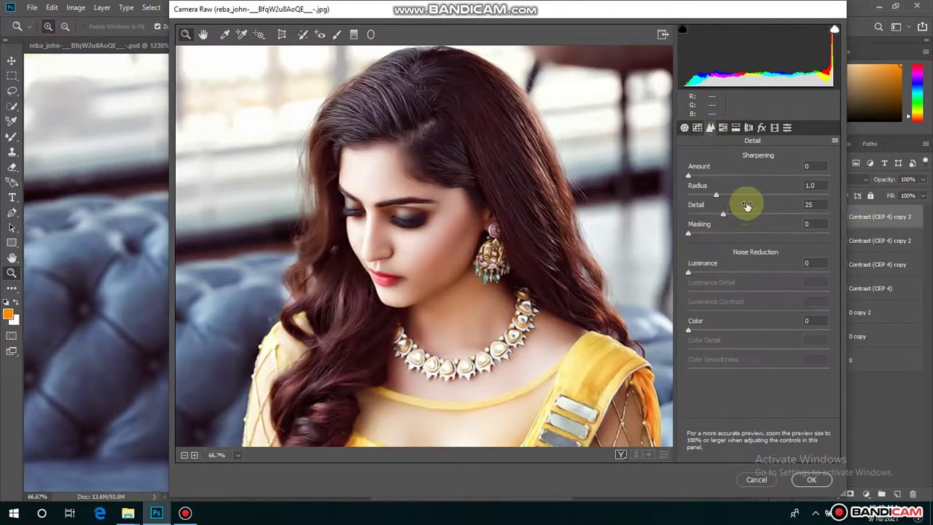
{"action": "left_click", "coordinate": [807, 166]}
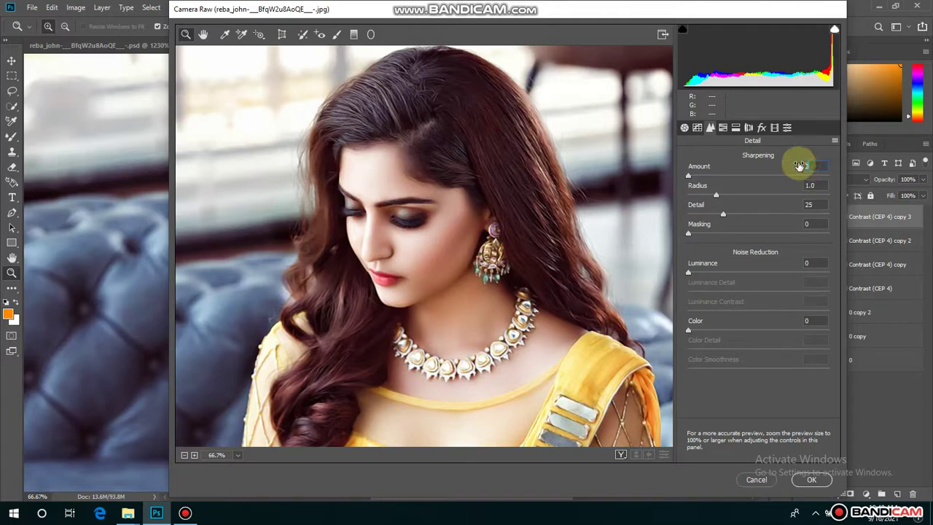
{"action": "type", "text": "5"}
{"action": "type", "text": "0"}
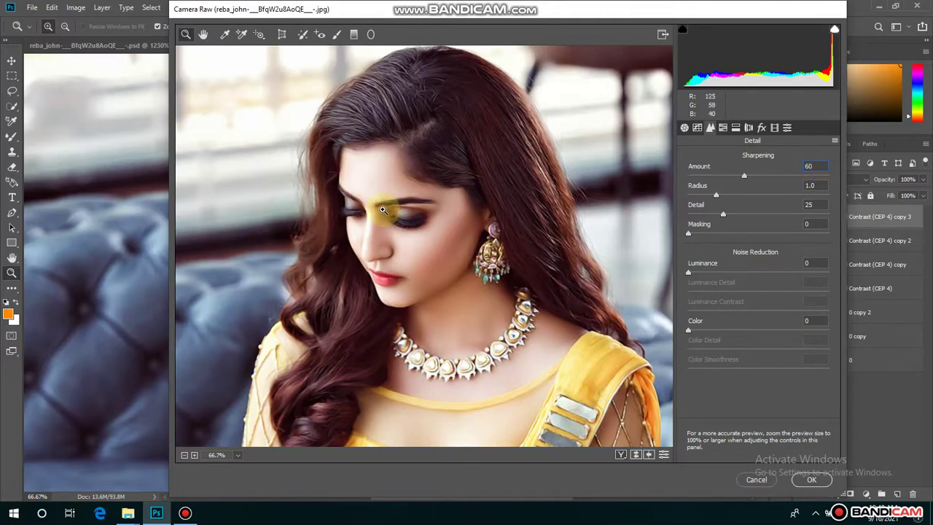
{"action": "left_click", "coordinate": [384, 210]}
{"action": "left_click", "coordinate": [811, 263]}
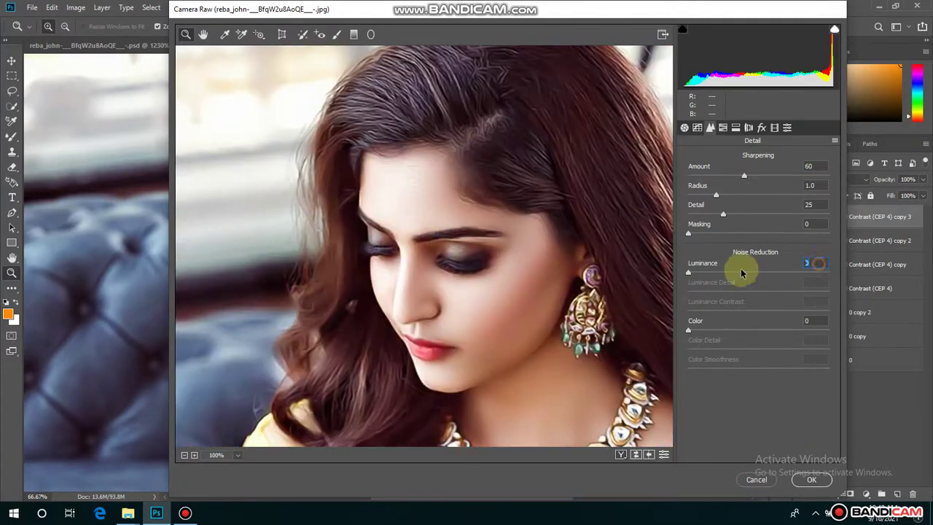
{"action": "type", "text": "3"}
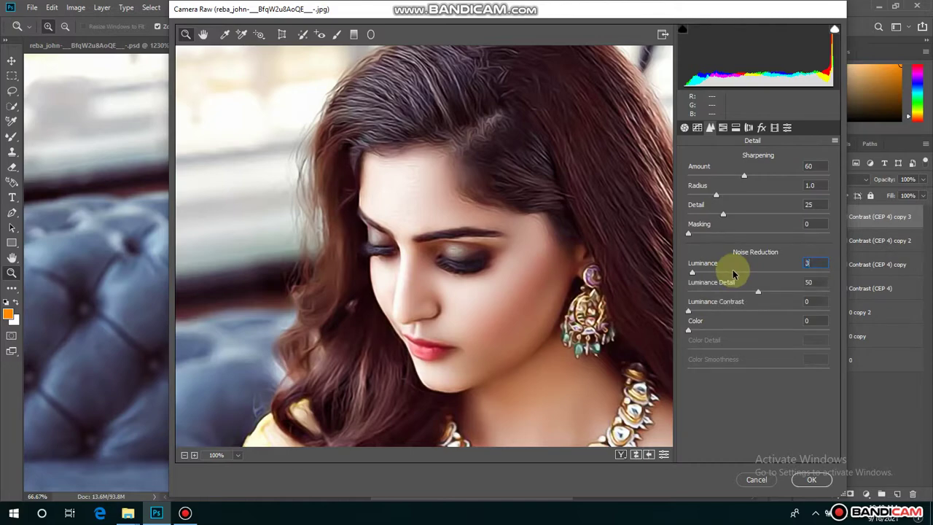
{"action": "type", "text": "0"}
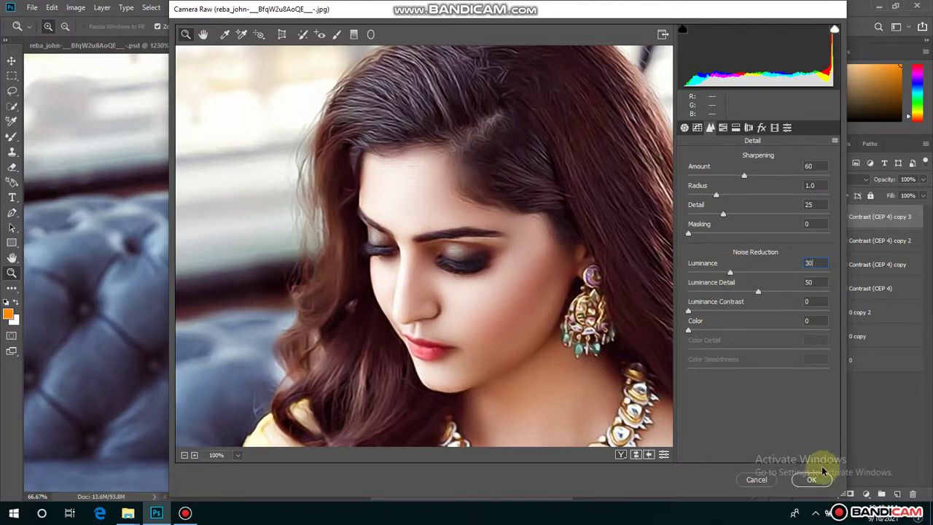
{"action": "left_click", "coordinate": [812, 478]}
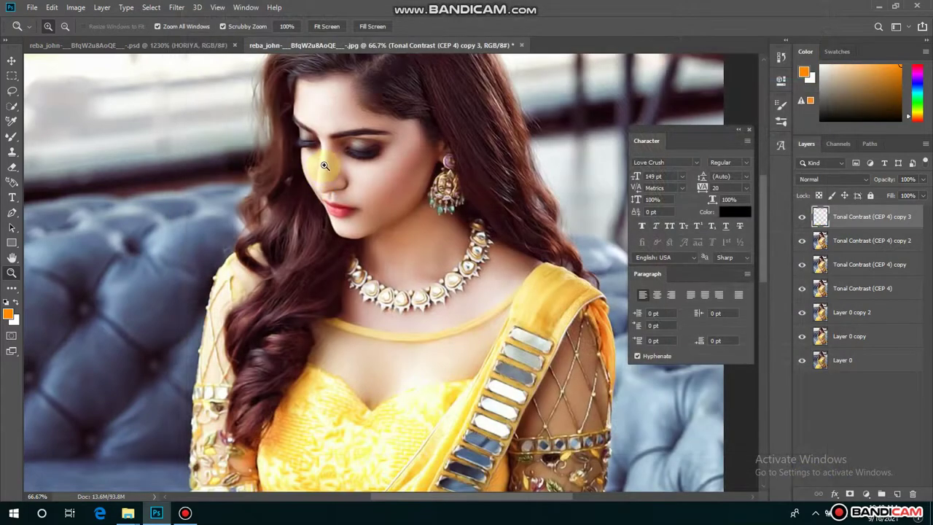
- Merge copy 3 down through Layer 0 copy into one layer and toggle its visibility to compare
{"action": "key", "text": "ctrl+0"}
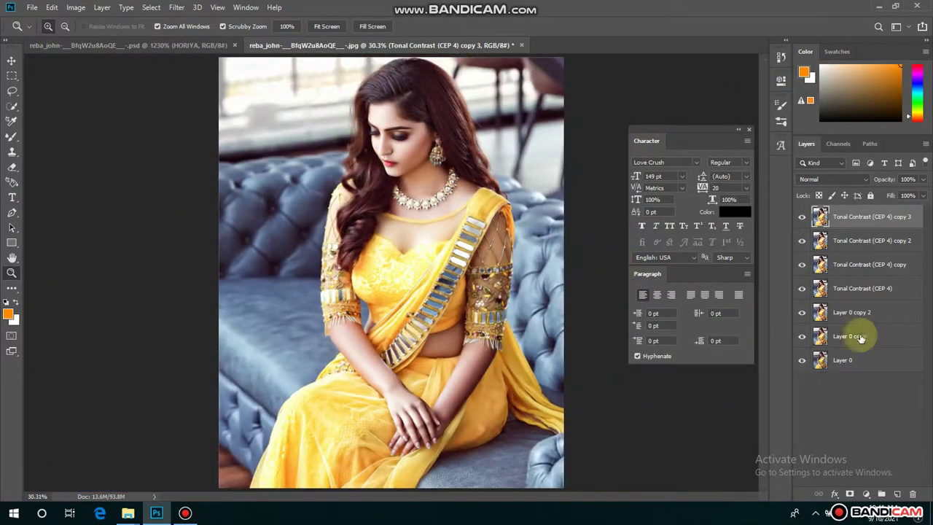
{"action": "left_click", "coordinate": [853, 337], "text": "shift"}
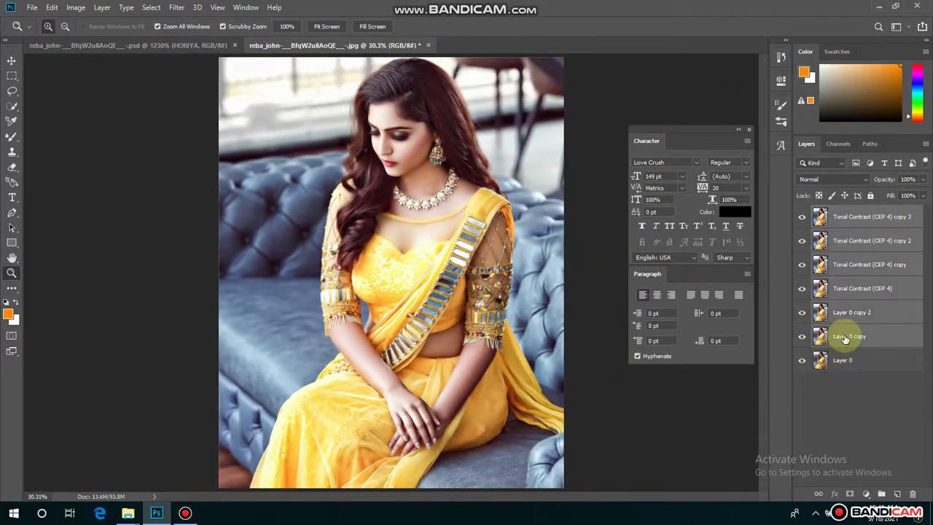
{"action": "right_click", "coordinate": [854, 338]}
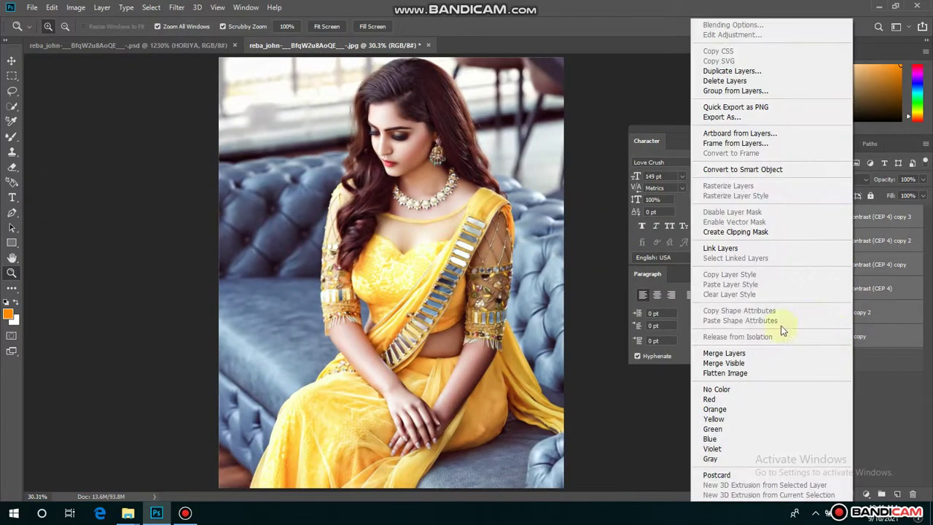
{"action": "left_click", "coordinate": [741, 355]}
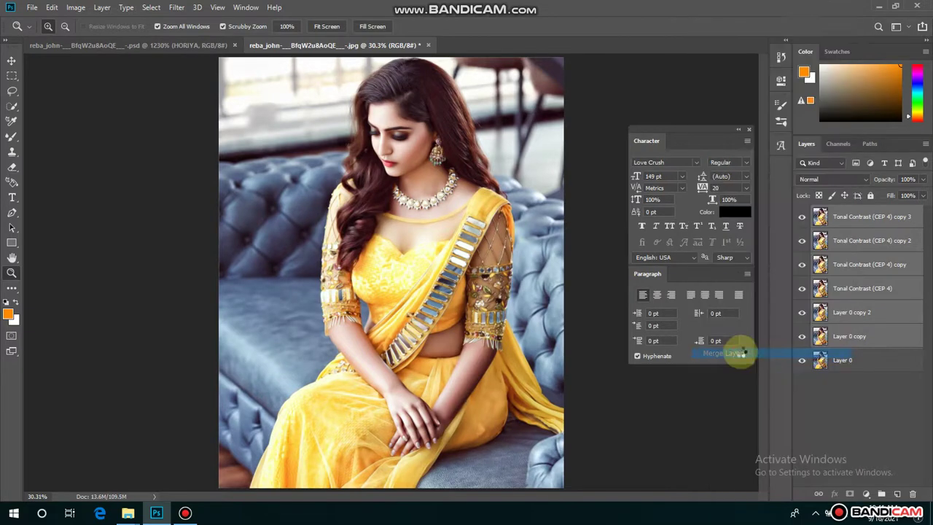
{"action": "left_click", "coordinate": [801, 218]}
{"action": "left_click", "coordinate": [801, 218]}
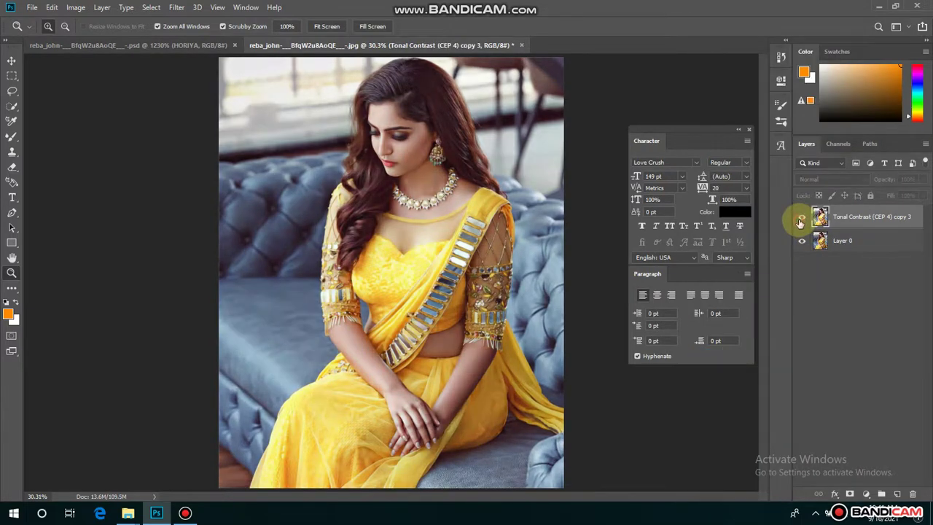
{"action": "right_click", "coordinate": [412, 165]}
{"action": "left_click", "coordinate": [410, 167]}
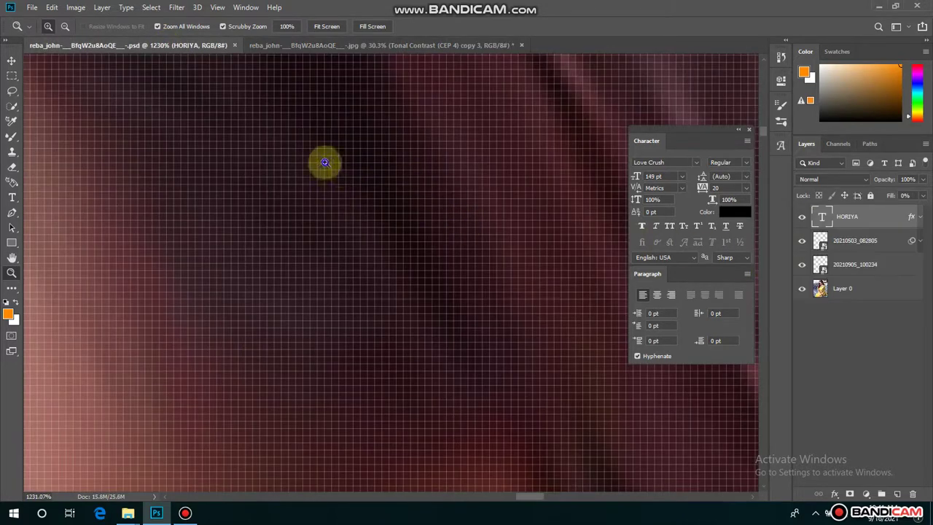
- Drag the HORIYA title, logo and tagline layers from the HORIYA document onto the portrait
{"action": "right_click", "coordinate": [323, 166]}
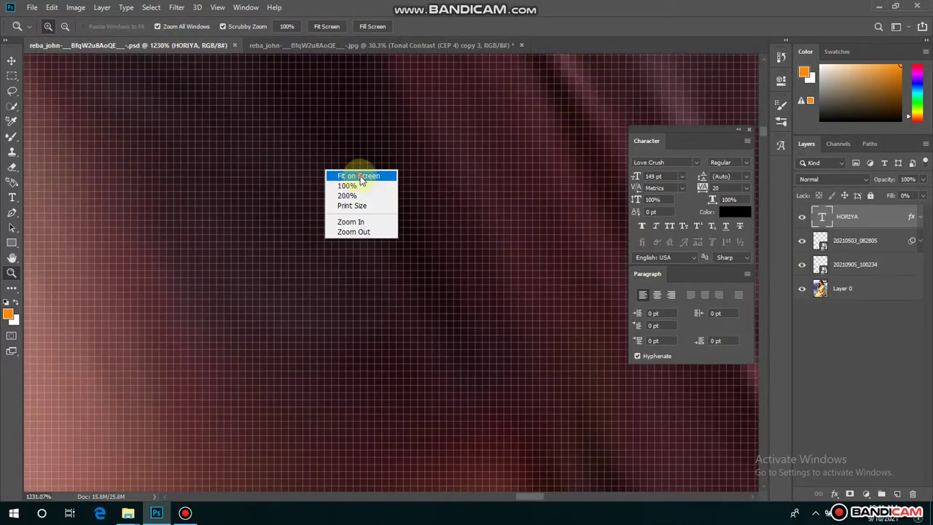
{"action": "left_click", "coordinate": [357, 177]}
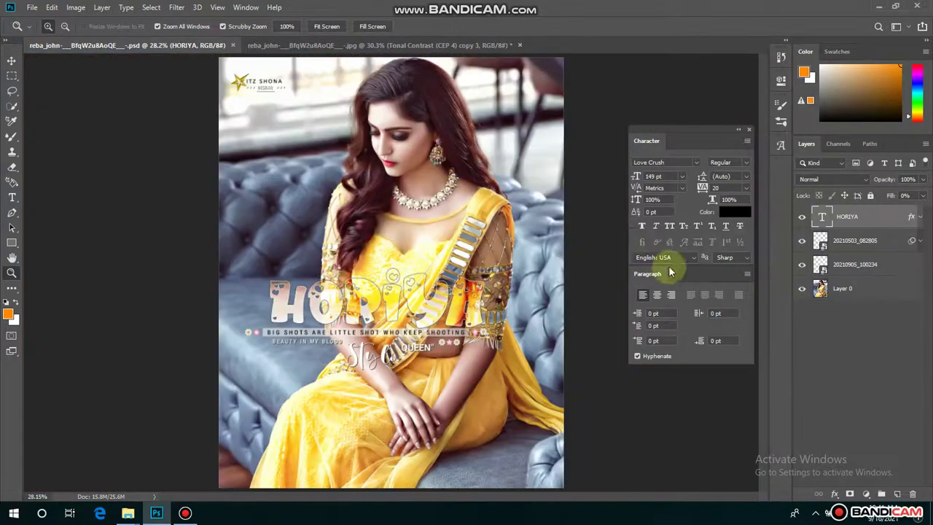
{"action": "left_click", "coordinate": [852, 242]}
{"action": "left_click", "coordinate": [854, 265], "text": "shift"}
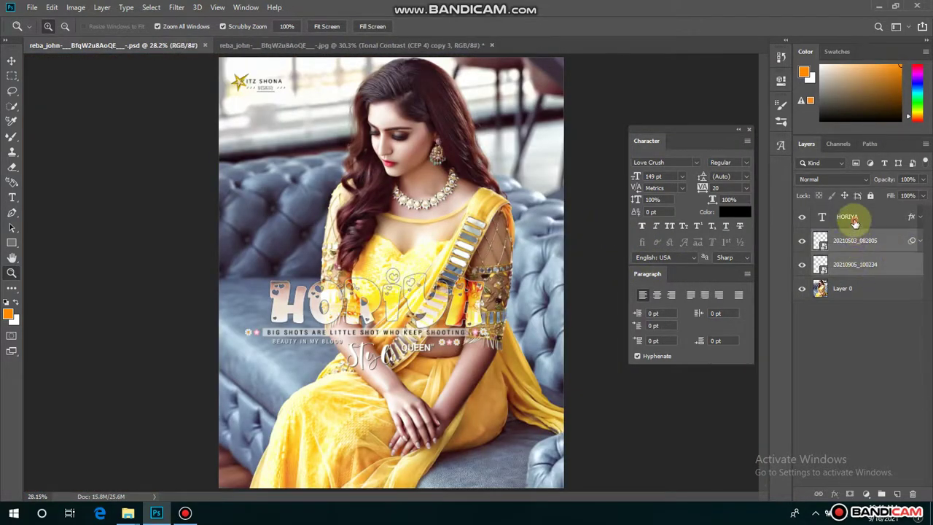
{"action": "mouse_move", "coordinate": [854, 241]}
{"action": "left_mouse_down"}
{"action": "mouse_move", "coordinate": [422, 104]}
{"action": "mouse_move", "coordinate": [382, 204]}
{"action": "left_mouse_up"}
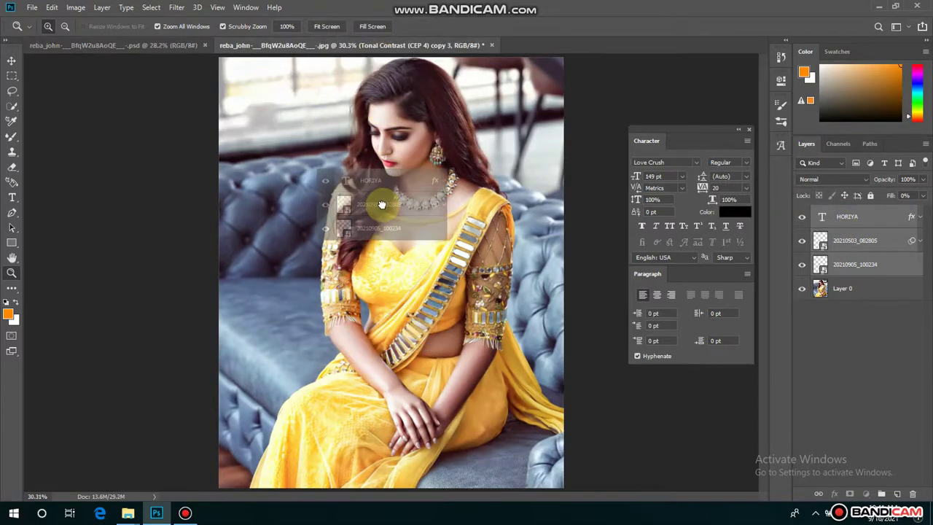
{"action": "left_click_drag", "start_coordinate": [381, 204], "coordinate": [396, 210]}
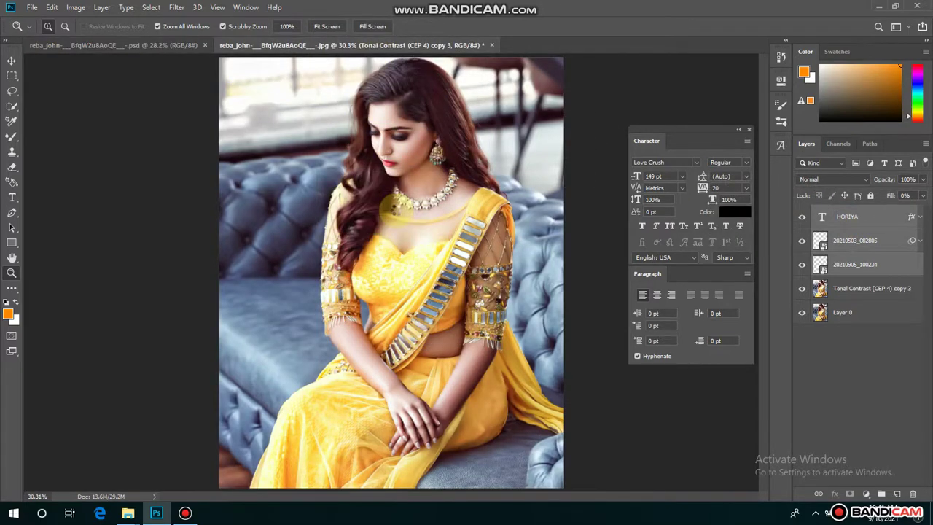
- Position the HORIYA title artwork across the portrait's lower middle with the Move tool
{"action": "left_click", "coordinate": [10, 61]}
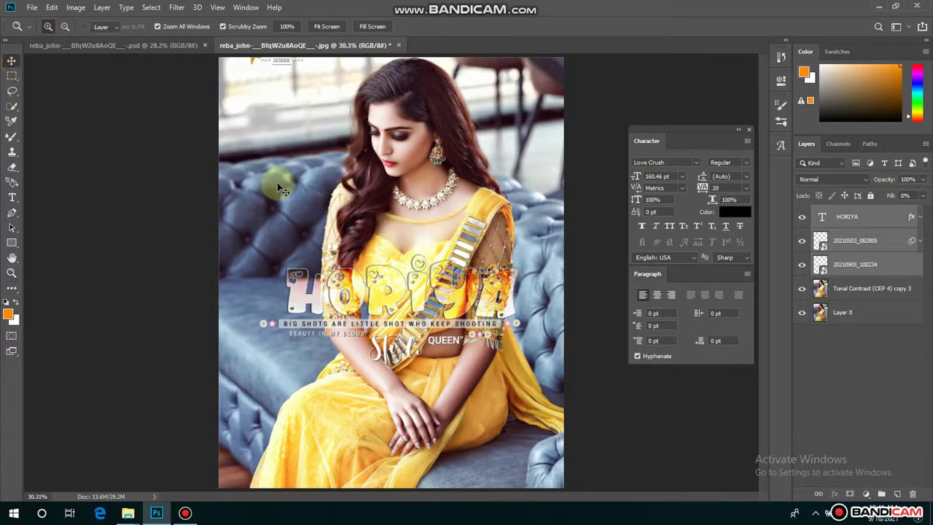
{"action": "left_click_drag", "start_coordinate": [406, 207], "coordinate": [390, 223]}
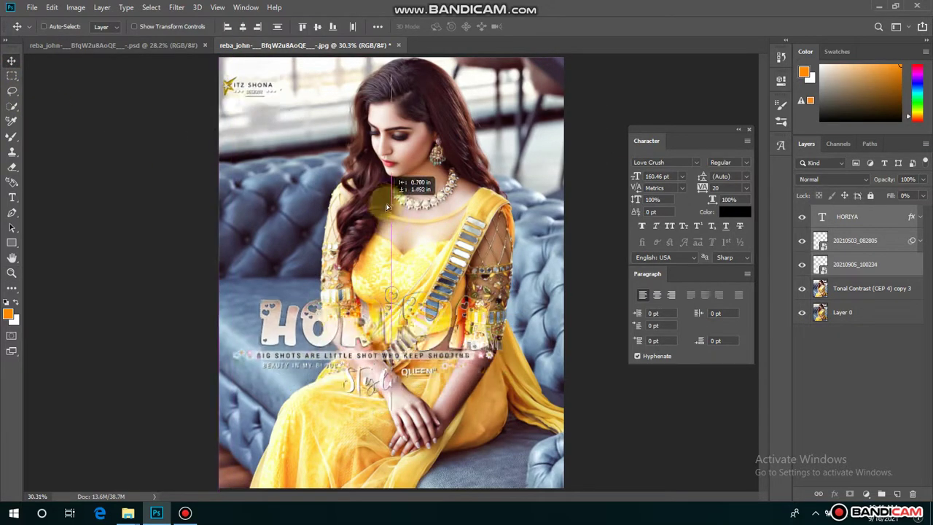
{"action": "left_click_drag", "start_coordinate": [391, 220], "coordinate": [387, 204]}
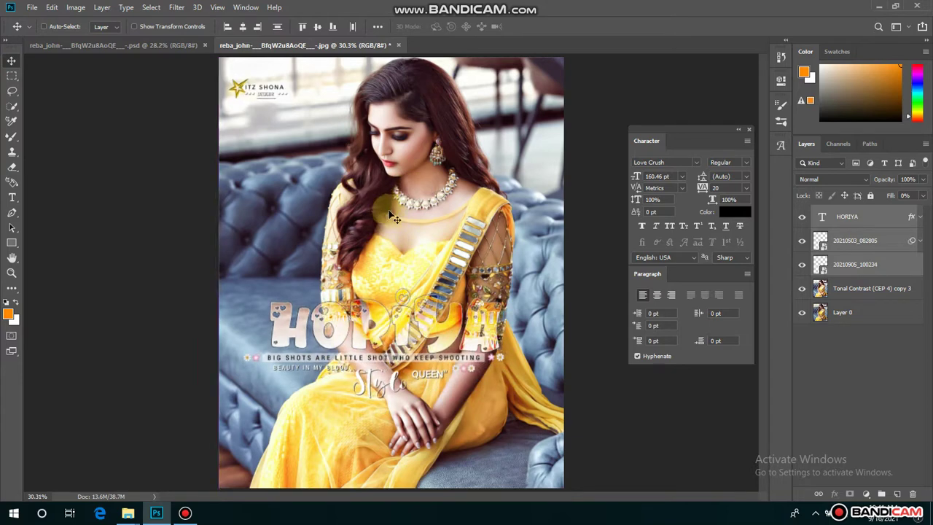
{"action": "left_click", "coordinate": [820, 262]}
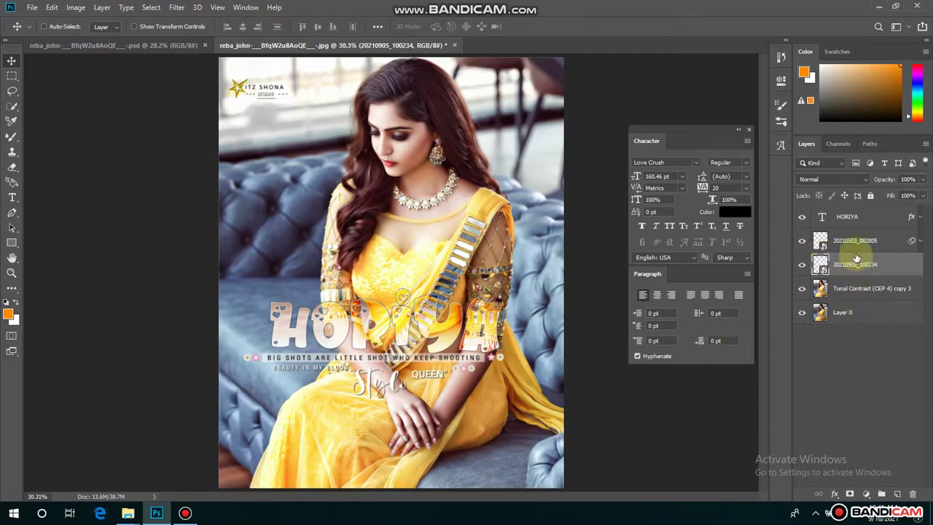
{"action": "left_click", "coordinate": [853, 218]}
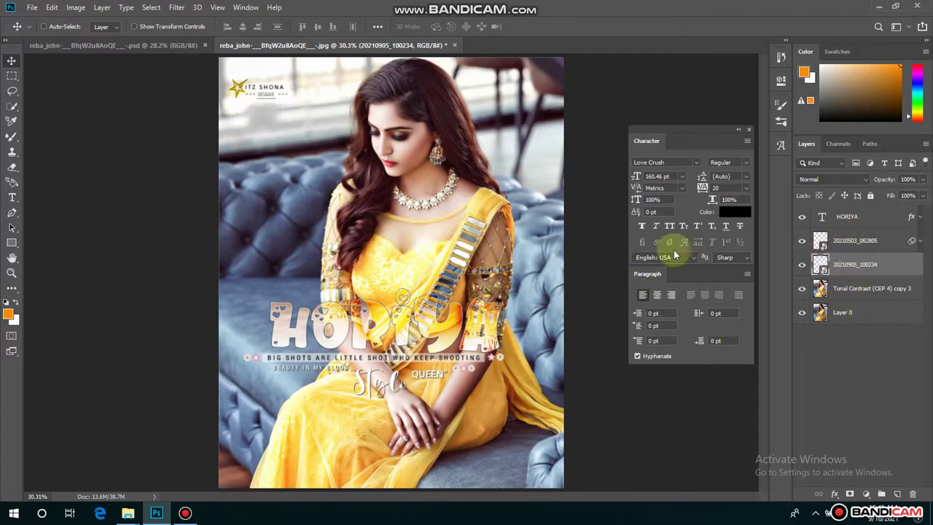
{"action": "left_click_drag", "start_coordinate": [421, 306], "coordinate": [413, 307]}
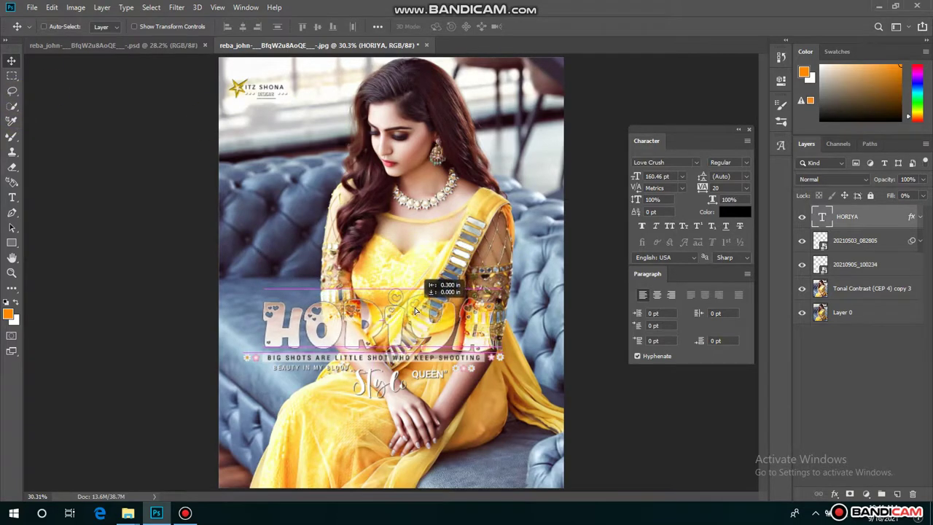
- Review the HORIYA layer's stroke, inner glow, gradient overlays and drop shadow in Blending Options
{"action": "right_click", "coordinate": [855, 223]}
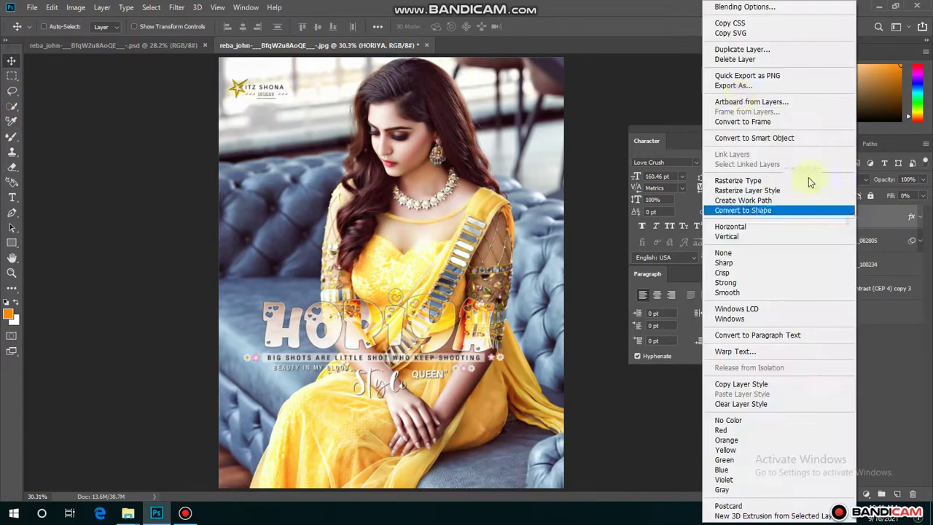
{"action": "left_click", "coordinate": [747, 7]}
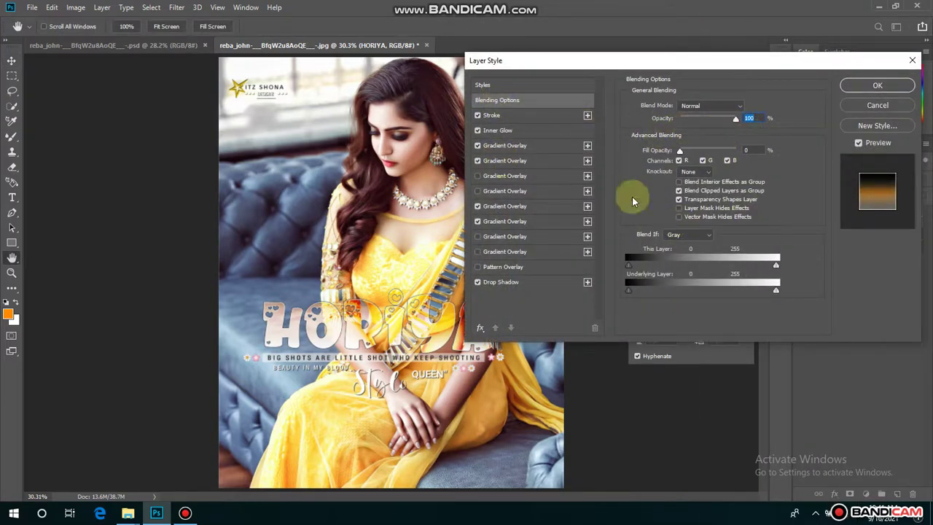
{"action": "left_click", "coordinate": [502, 116]}
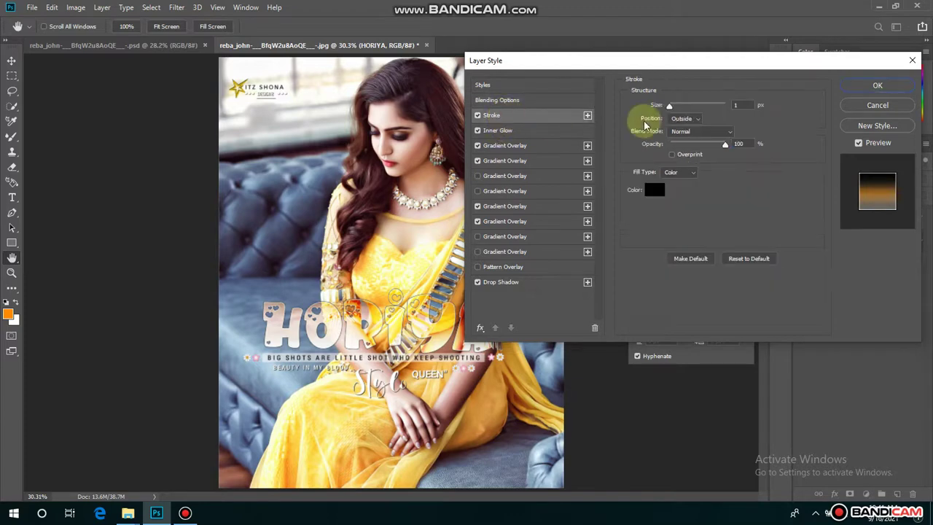
{"action": "left_click", "coordinate": [500, 131]}
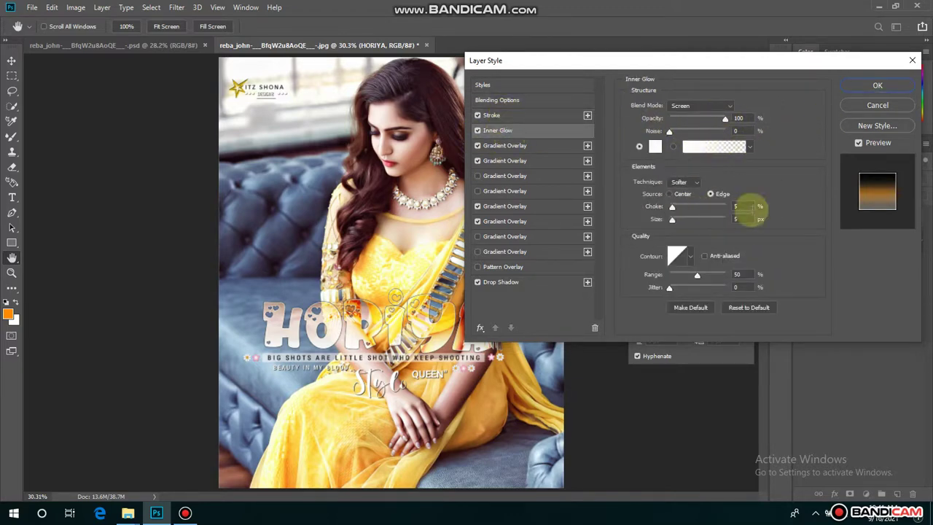
{"action": "left_click", "coordinate": [505, 146]}
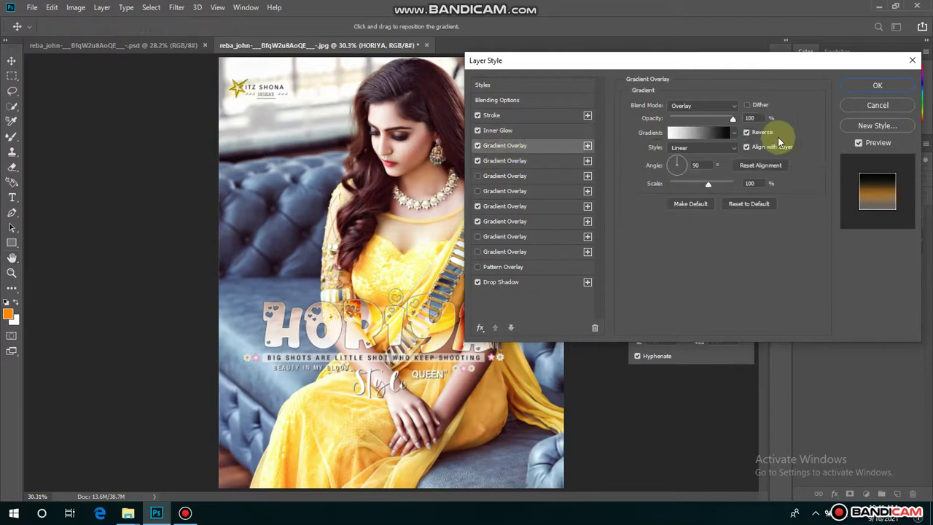
{"action": "left_click", "coordinate": [510, 160]}
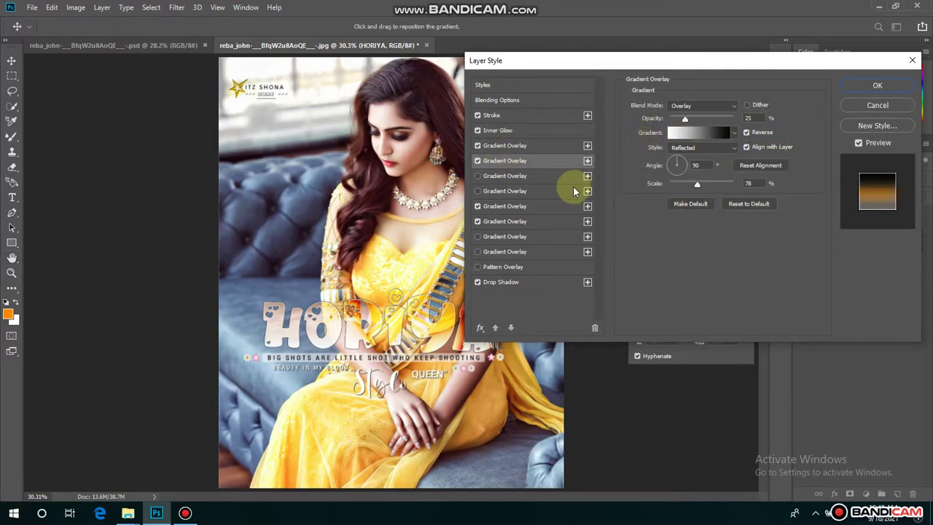
{"action": "left_click", "coordinate": [503, 218]}
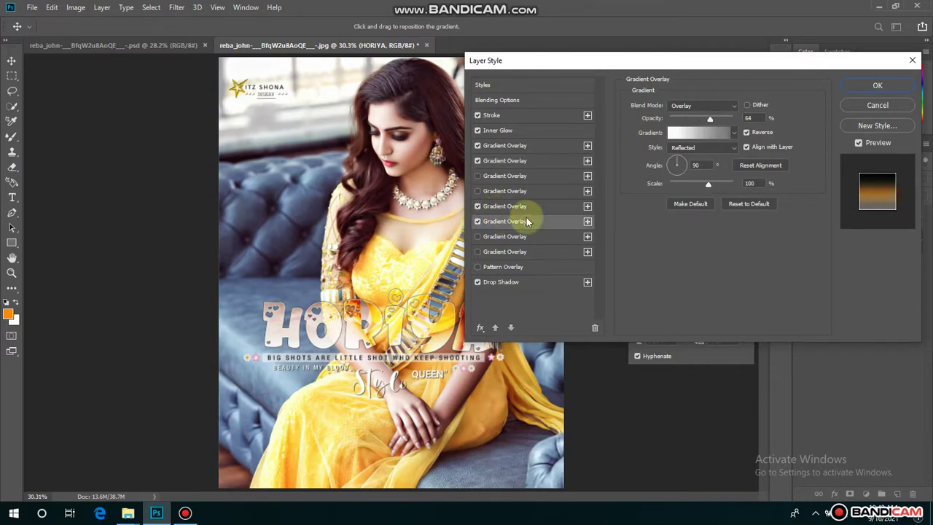
{"action": "left_click", "coordinate": [525, 208]}
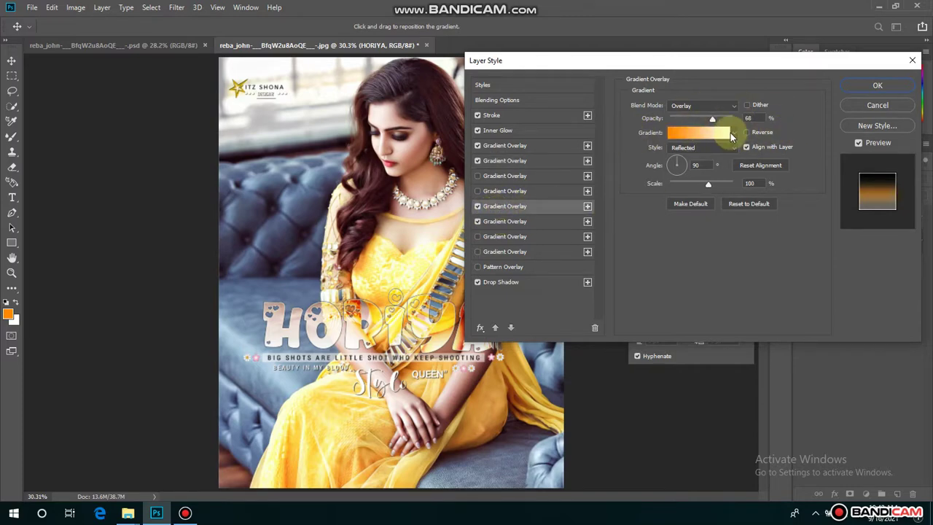
{"action": "left_click", "coordinate": [730, 132]}
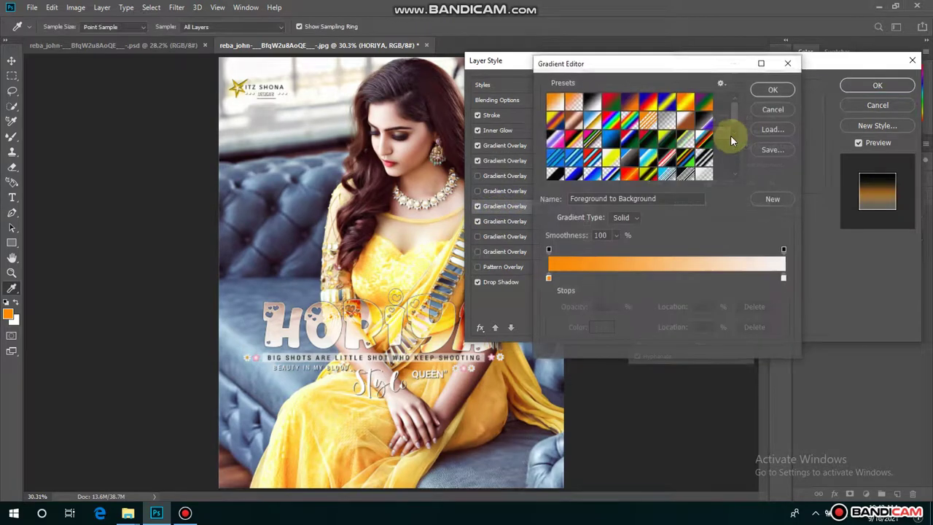
{"action": "left_click", "coordinate": [772, 109]}
{"action": "left_click", "coordinate": [540, 219]}
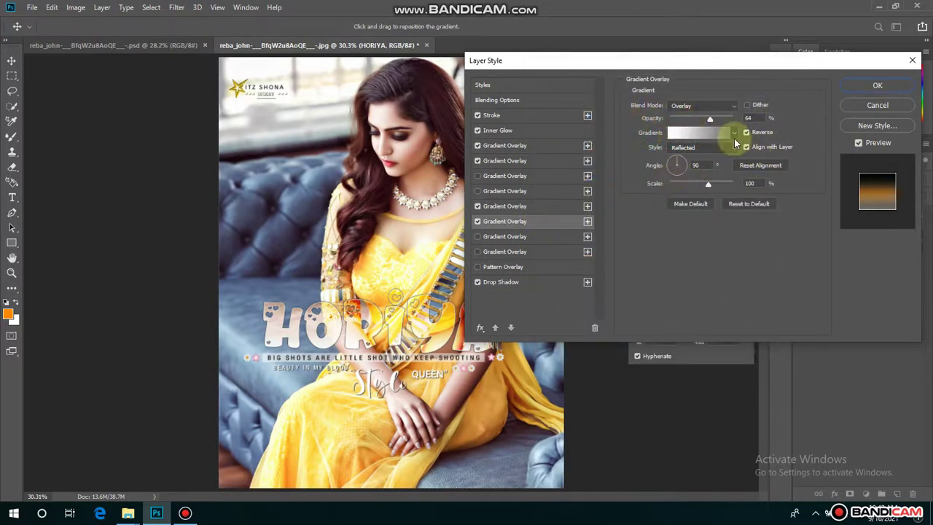
{"action": "left_click", "coordinate": [536, 281]}
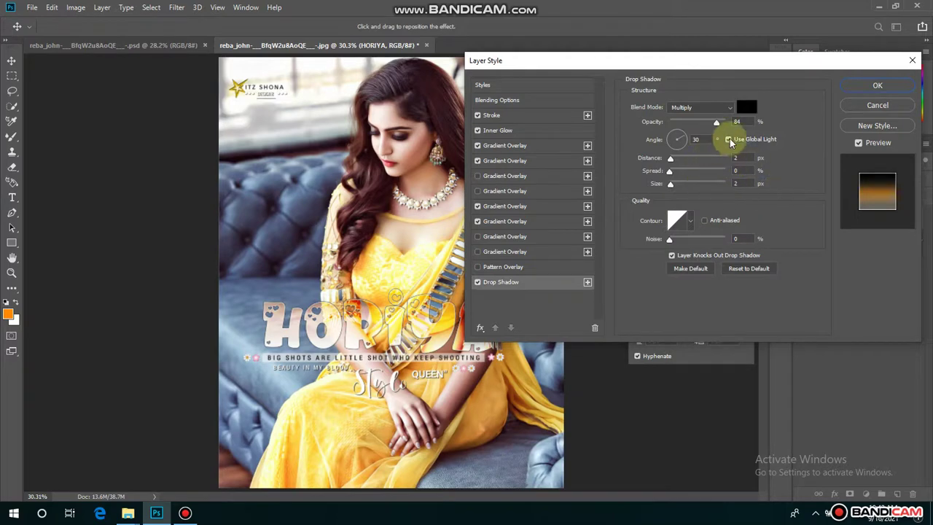
- Save these title effects as a new style and close Layer Style with OK
{"action": "left_click", "coordinate": [877, 126]}
{"action": "left_click", "coordinate": [497, 321]}
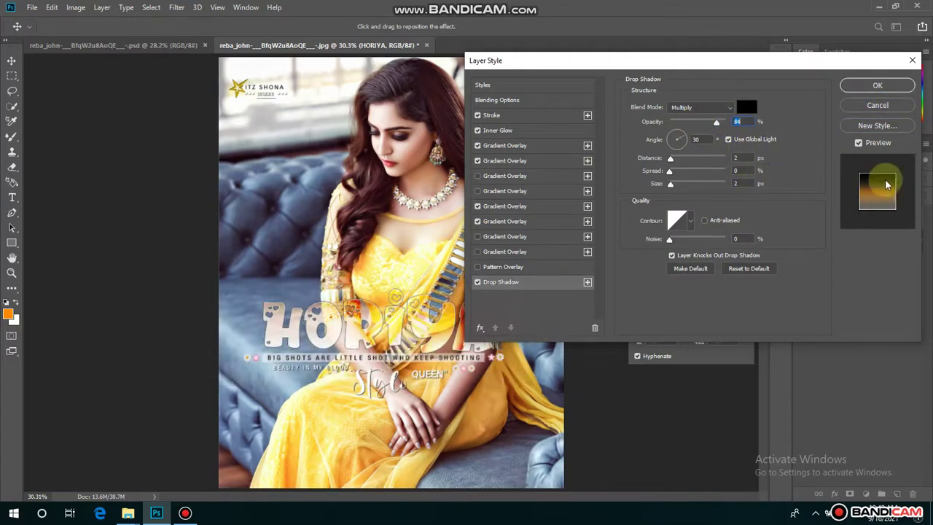
{"action": "left_click", "coordinate": [494, 88]}
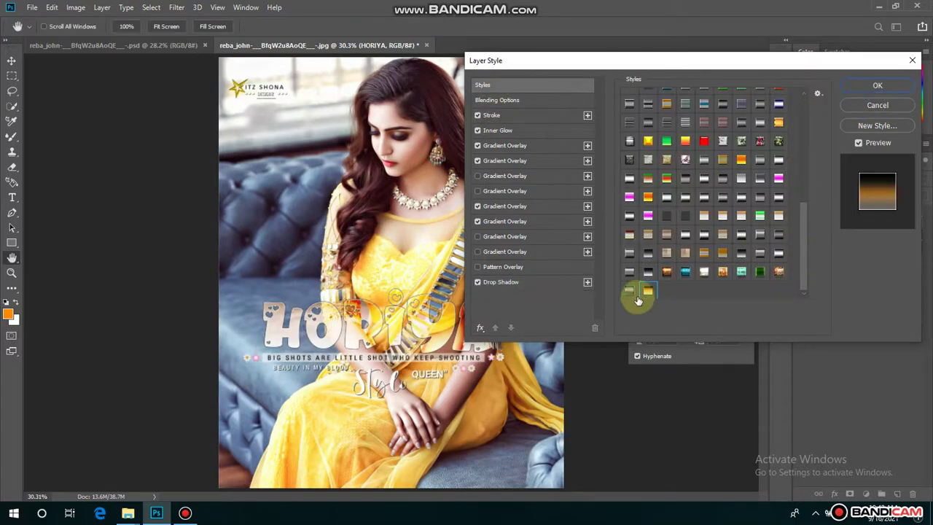
{"action": "left_click_drag", "start_coordinate": [687, 294], "coordinate": [635, 288]}
{"action": "left_click", "coordinate": [875, 90]}
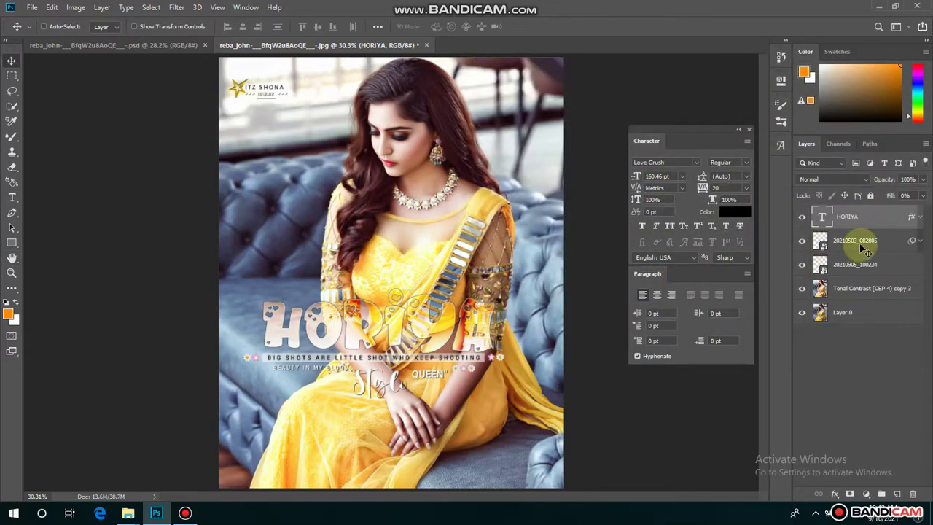
- Select the 20210503_082805 overlay layer and drag it into place over the portrait
{"action": "left_click", "coordinate": [267, 89], "text": "ctrl"}
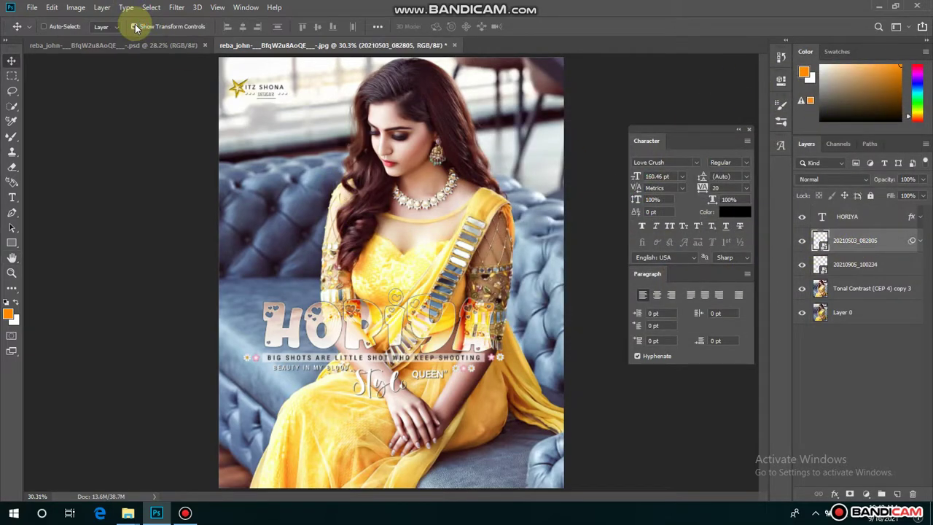
{"action": "left_click", "coordinate": [860, 269]}
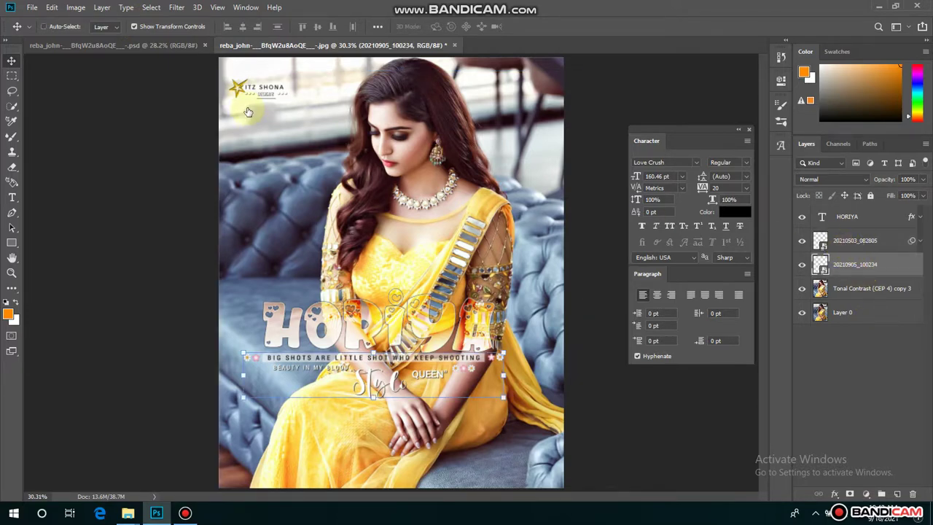
{"action": "left_click", "coordinate": [875, 242]}
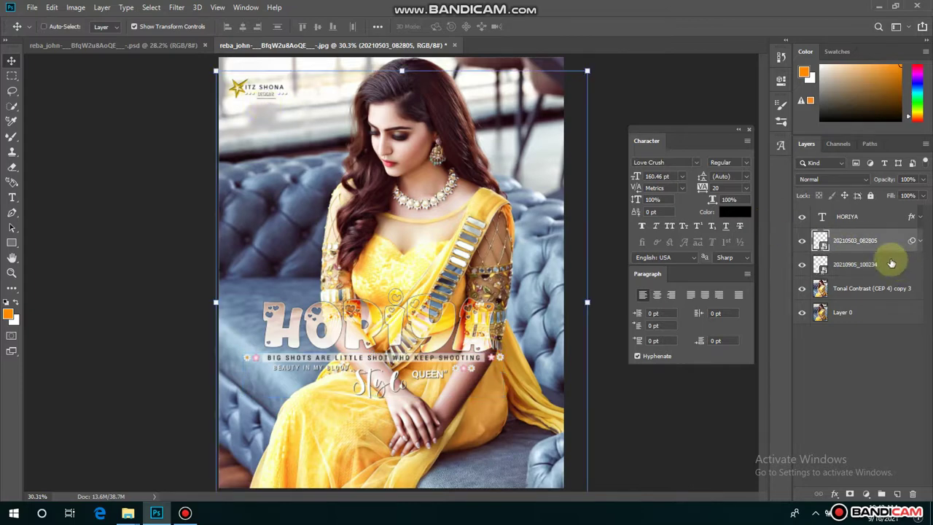
{"action": "left_click", "coordinate": [361, 209]}
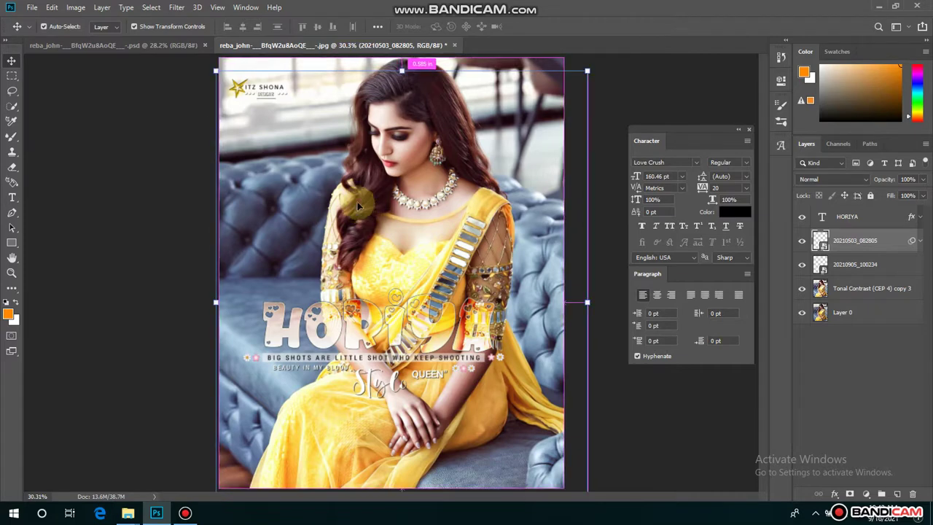
{"action": "left_click_drag", "start_coordinate": [358, 205], "coordinate": [314, 243]}
{"action": "left_click_drag", "start_coordinate": [436, 188], "coordinate": [436, 190]}
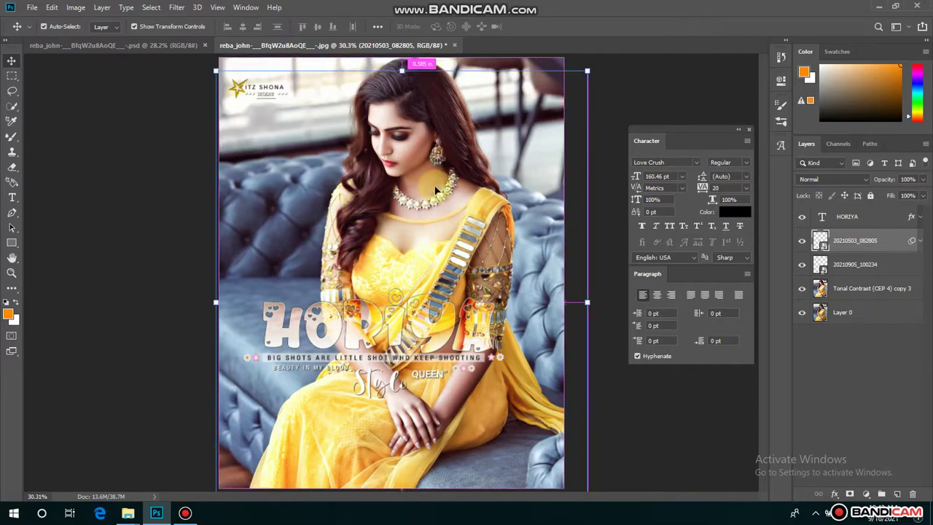
- Shift the 20210503_082805 overlay's hue to +6 in Hue/Saturation and apply it
{"action": "key", "text": "ctrl+u"}
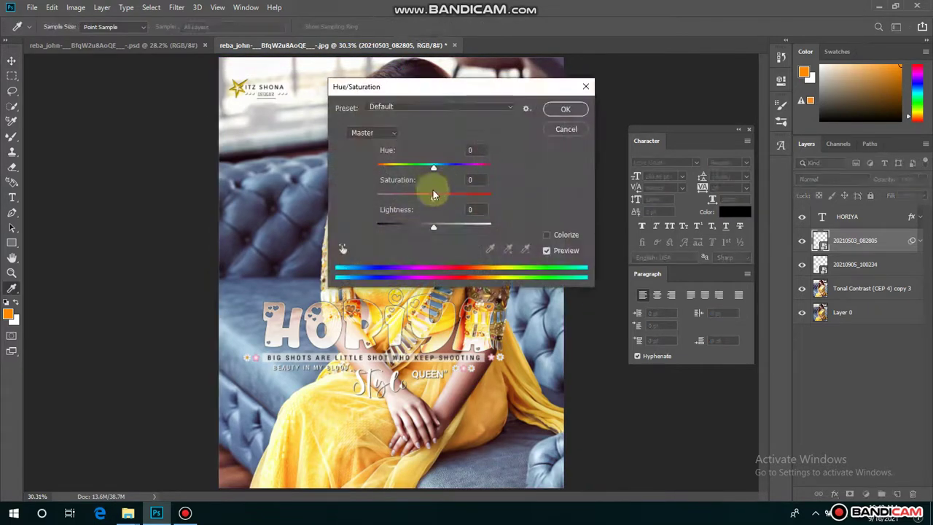
{"action": "left_click_drag", "start_coordinate": [430, 91], "coordinate": [505, 86]}
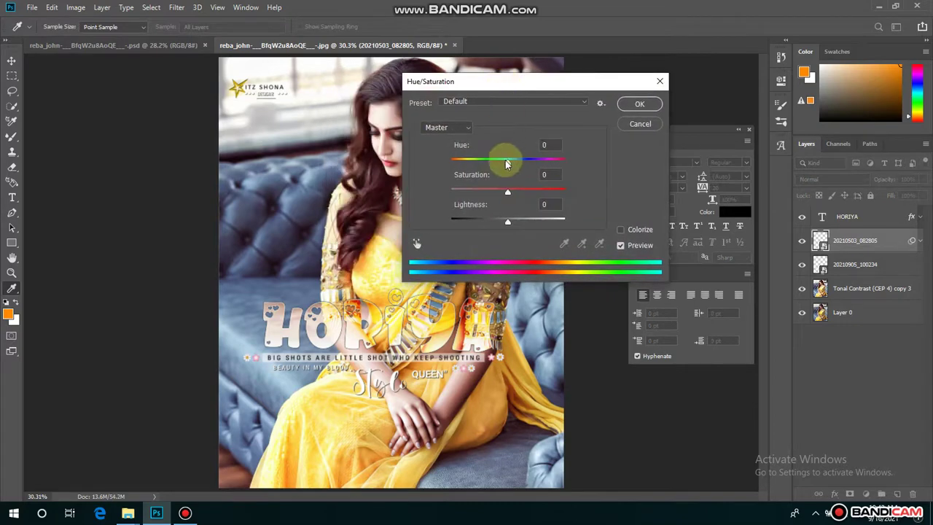
{"action": "mouse_move", "coordinate": [507, 163]}
{"action": "left_mouse_down"}
{"action": "mouse_move", "coordinate": [552, 161]}
{"action": "mouse_move", "coordinate": [469, 161]}
{"action": "mouse_move", "coordinate": [541, 166]}
{"action": "mouse_move", "coordinate": [510, 167]}
{"action": "left_mouse_up"}
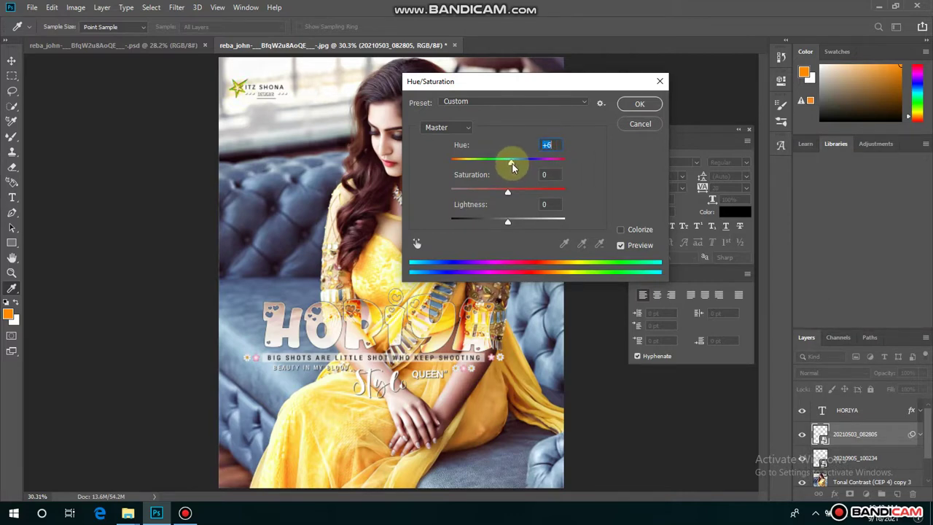
{"action": "left_click", "coordinate": [626, 103]}
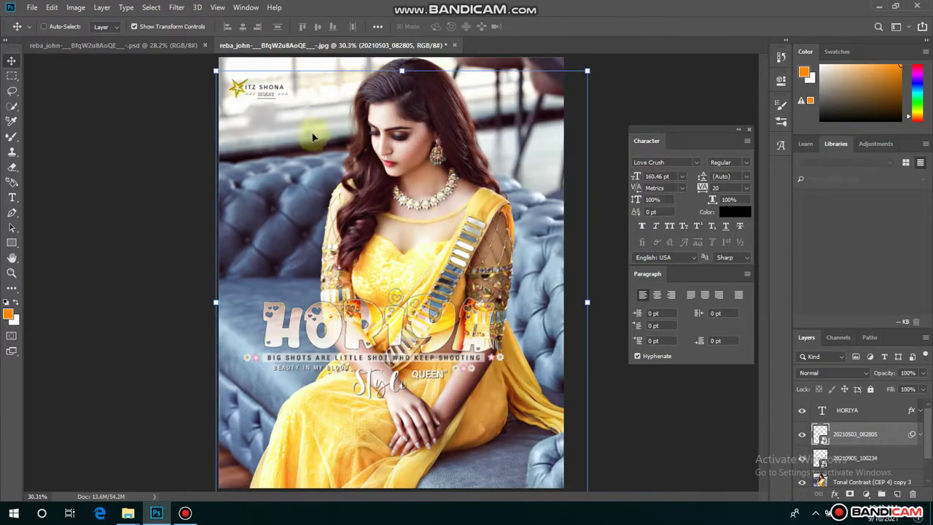
- Save a PNG copy named 'horiyaaa' into EDITING MATERIALS > EDITED PICS
{"action": "left_click", "coordinate": [31, 7]}
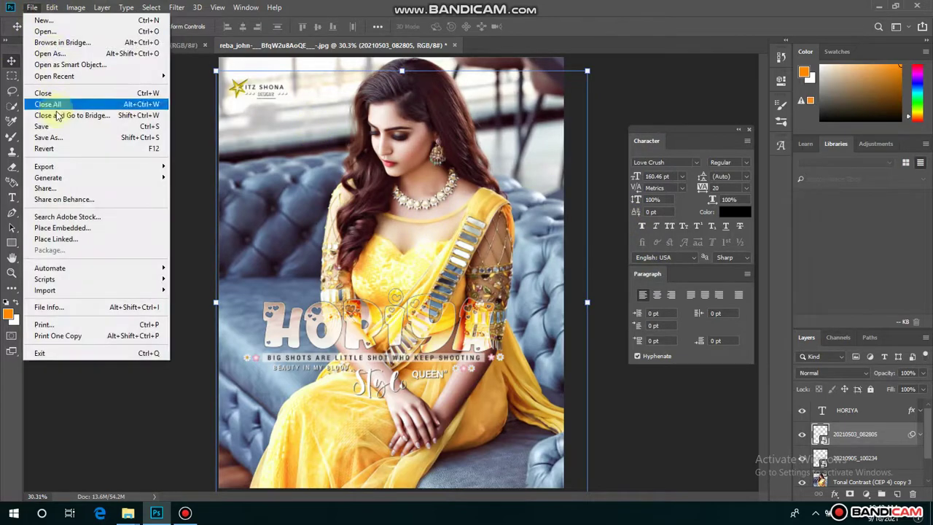
{"action": "left_click", "coordinate": [73, 138]}
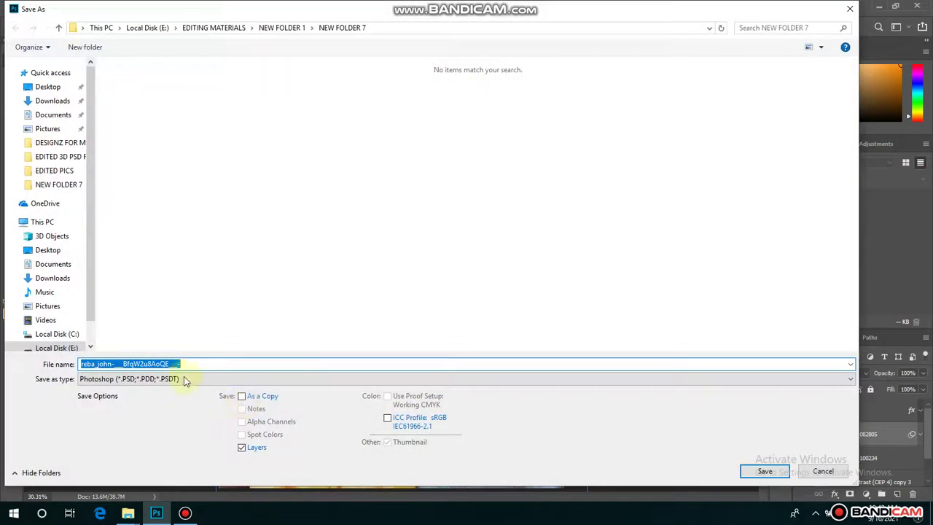
{"action": "left_click", "coordinate": [184, 379]}
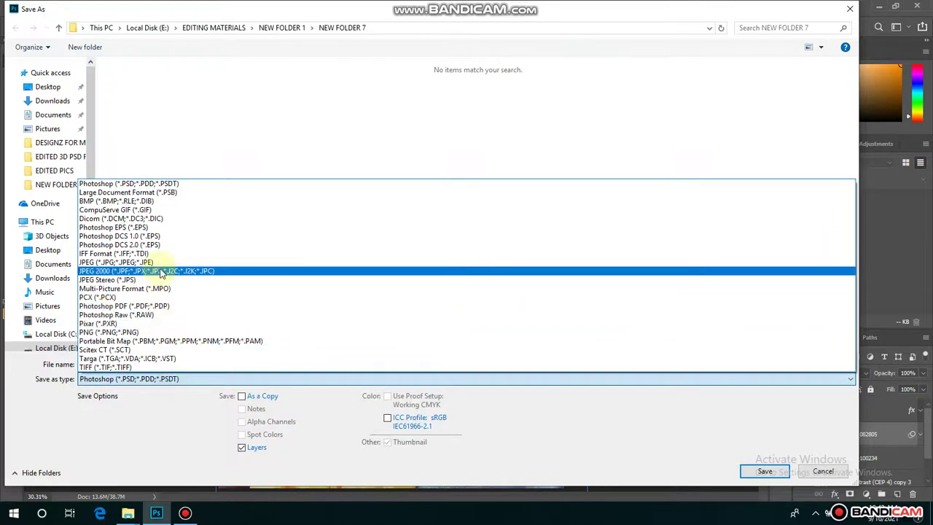
{"action": "left_click", "coordinate": [129, 332]}
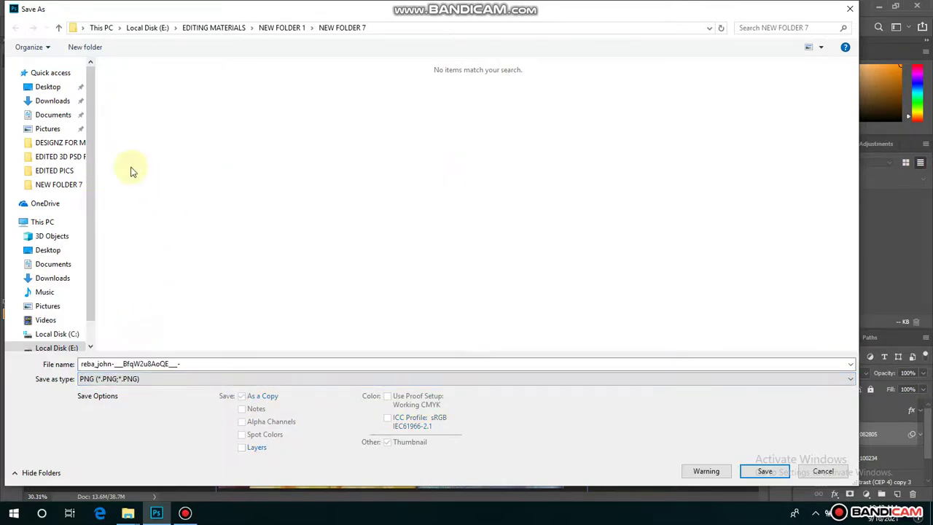
{"action": "left_click", "coordinate": [59, 30]}
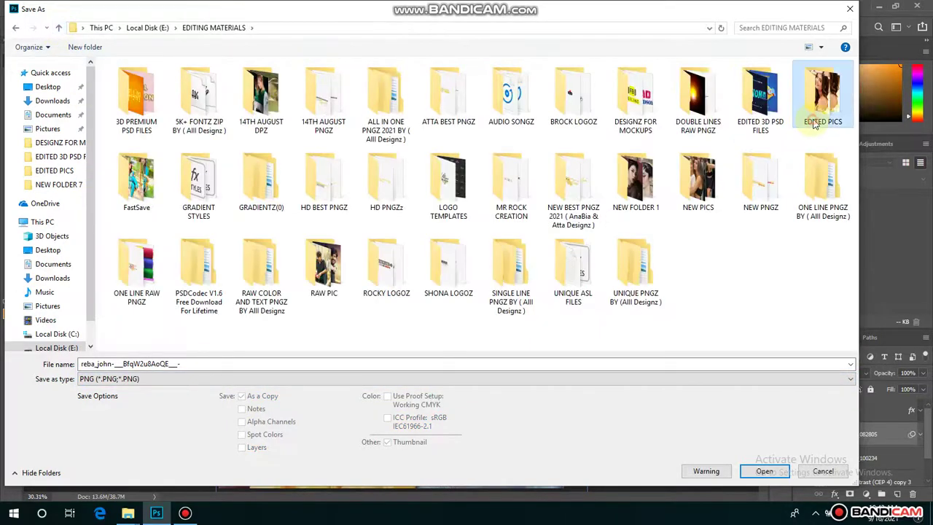
{"action": "left_click", "coordinate": [153, 381]}
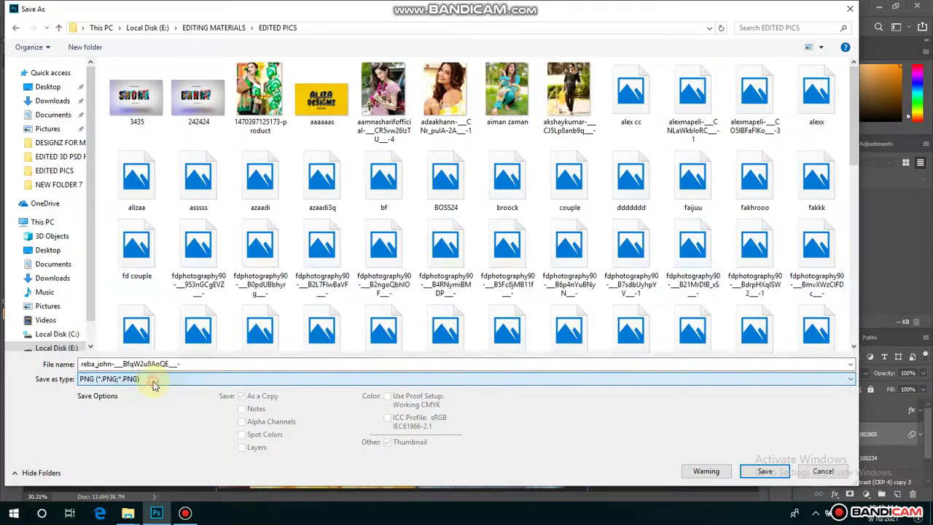
{"action": "double_click", "coordinate": [199, 367]}
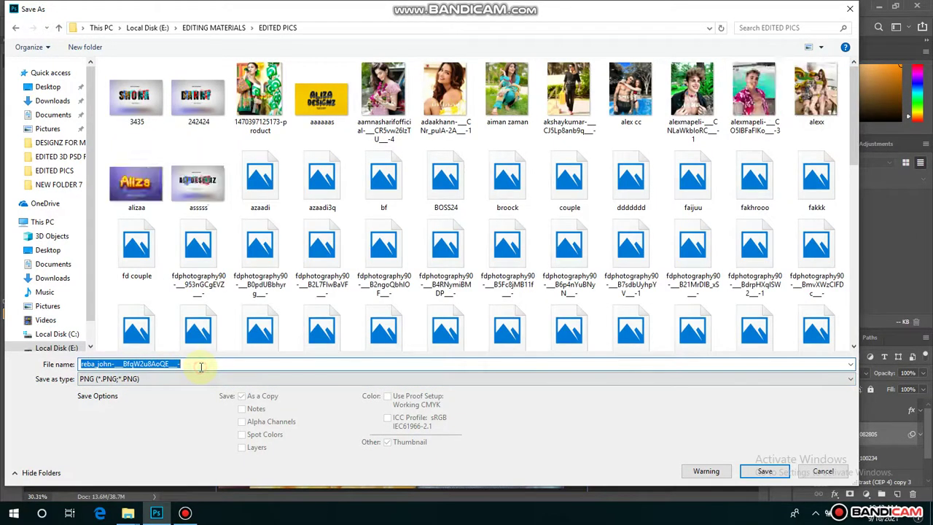
{"action": "type", "text": "horiy"}
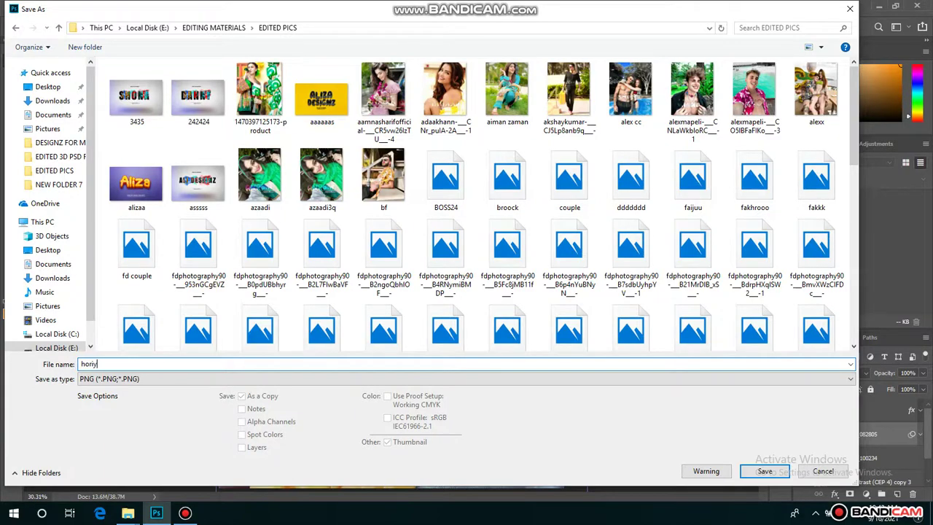
{"action": "type", "text": "aaaa"}
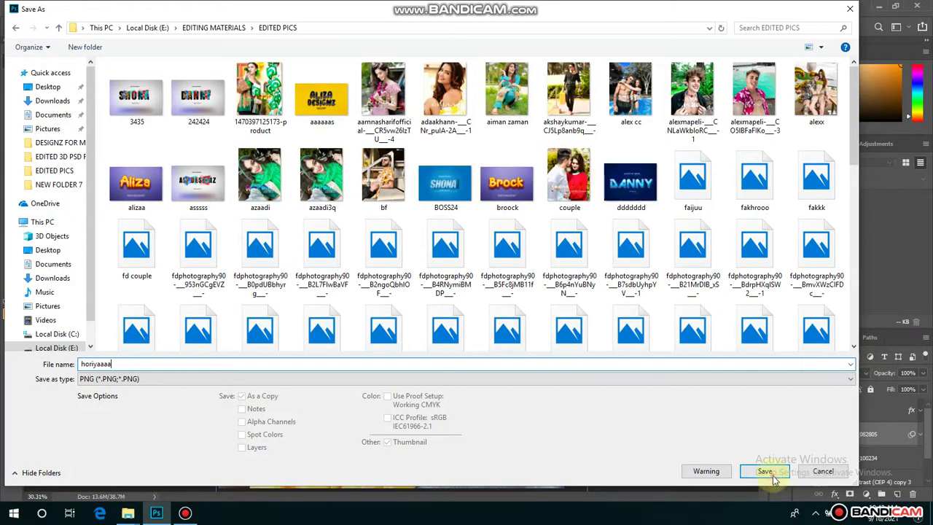
{"action": "left_click", "coordinate": [765, 471]}
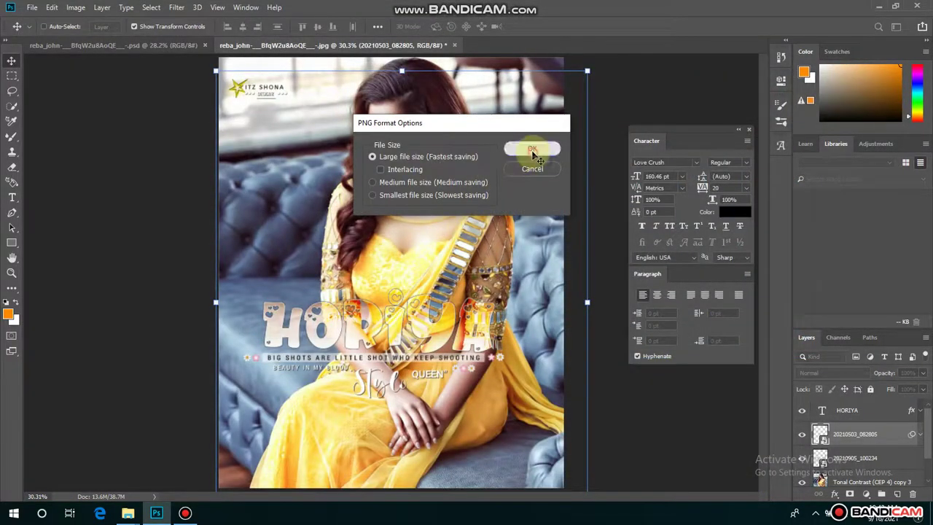
{"action": "left_click", "coordinate": [533, 149]}
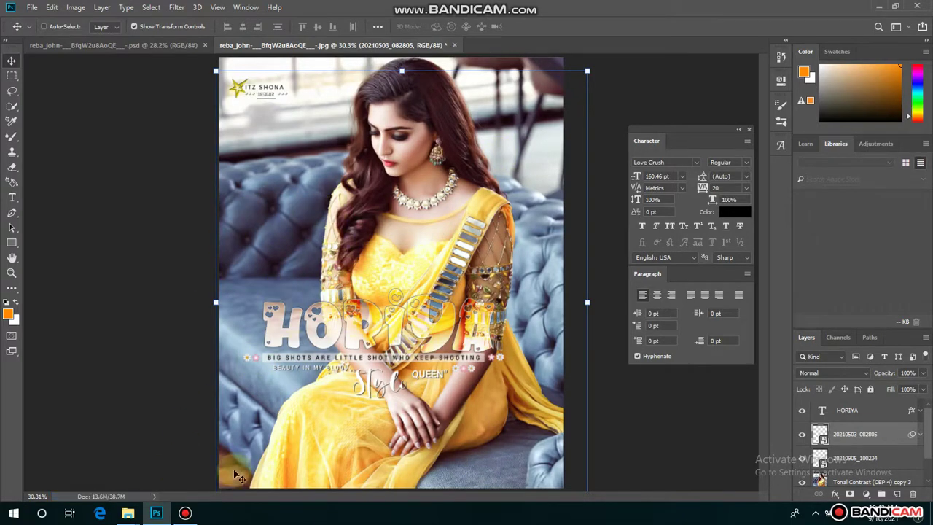
- View the saved horiyaaa PNG in the Windows Photos viewer
{"action": "left_click", "coordinate": [185, 513]}
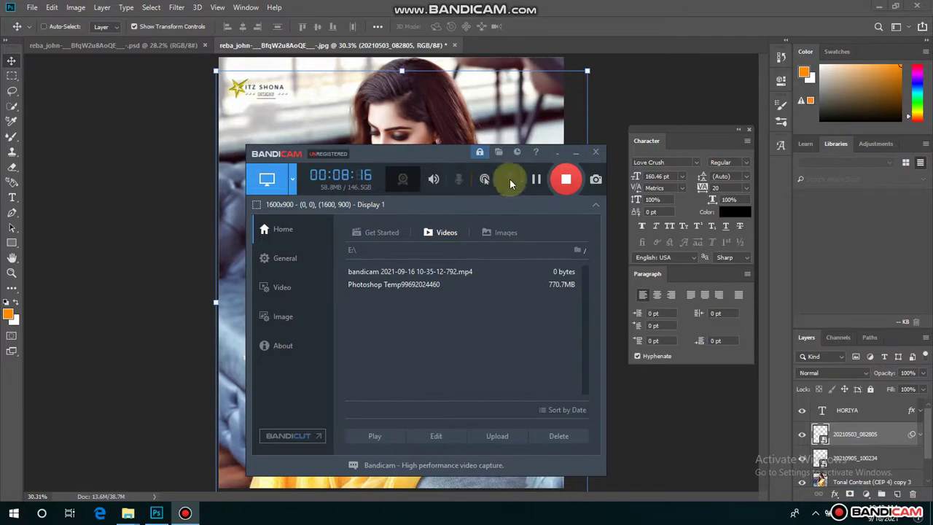
{"action": "left_click", "coordinate": [575, 155]}
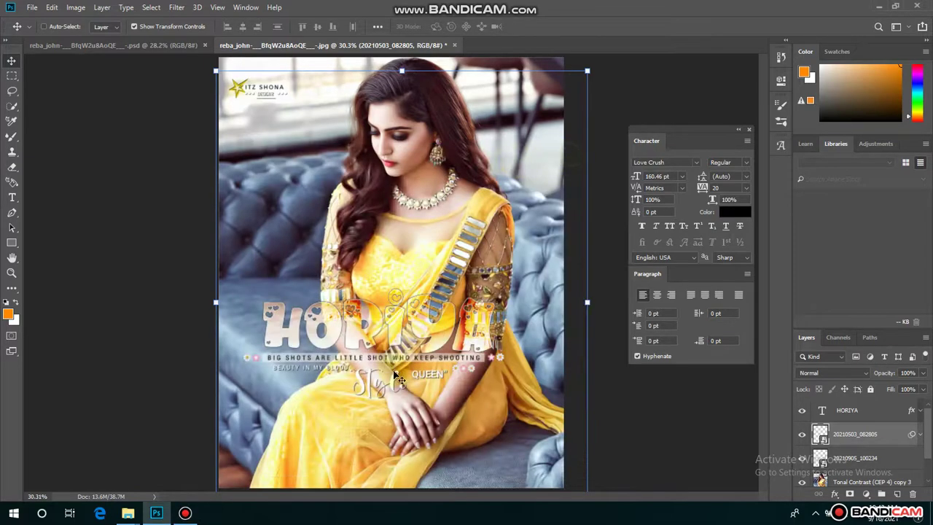
{"action": "left_click", "coordinate": [185, 513]}
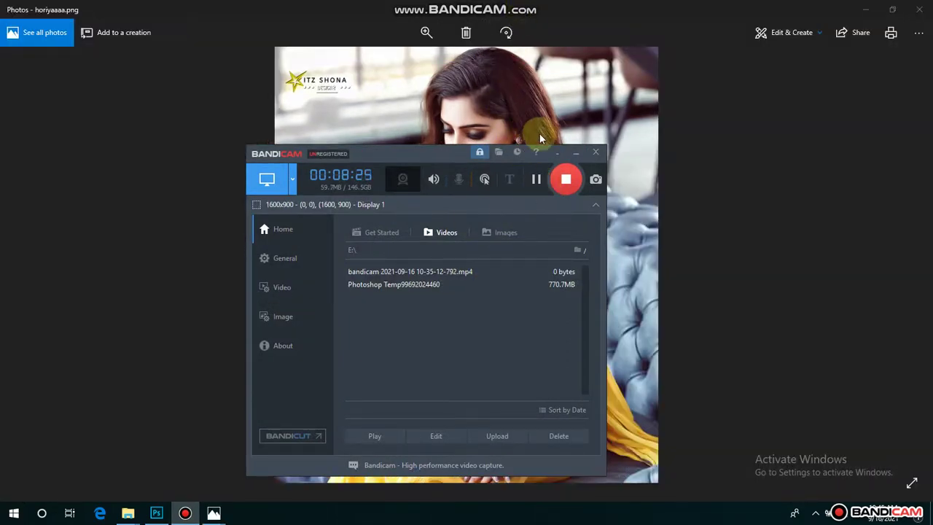
- Zoom in and out across the exported horiyaaaa.png in Windows Photos
{"action": "left_click", "coordinate": [575, 154]}
{"action": "scroll", "coordinate": [437, 278], "scroll_direction": "up", "scroll_amount": 1}
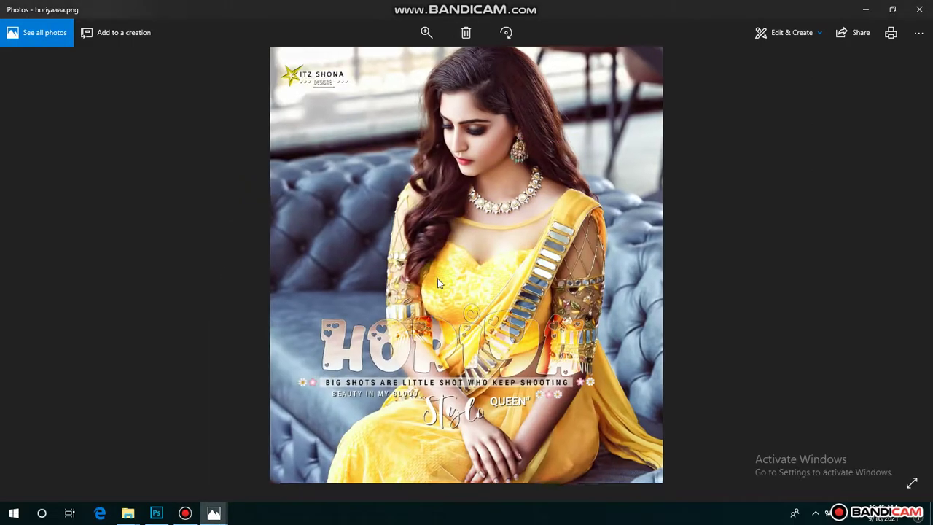
{"action": "scroll", "coordinate": [437, 278], "scroll_direction": "up", "scroll_amount": 2}
{"action": "scroll", "coordinate": [451, 247], "scroll_direction": "up", "scroll_amount": 2}
{"action": "scroll", "coordinate": [450, 258], "scroll_direction": "up", "scroll_amount": 2}
{"action": "scroll", "coordinate": [450, 258], "scroll_direction": "down", "scroll_amount": 2}
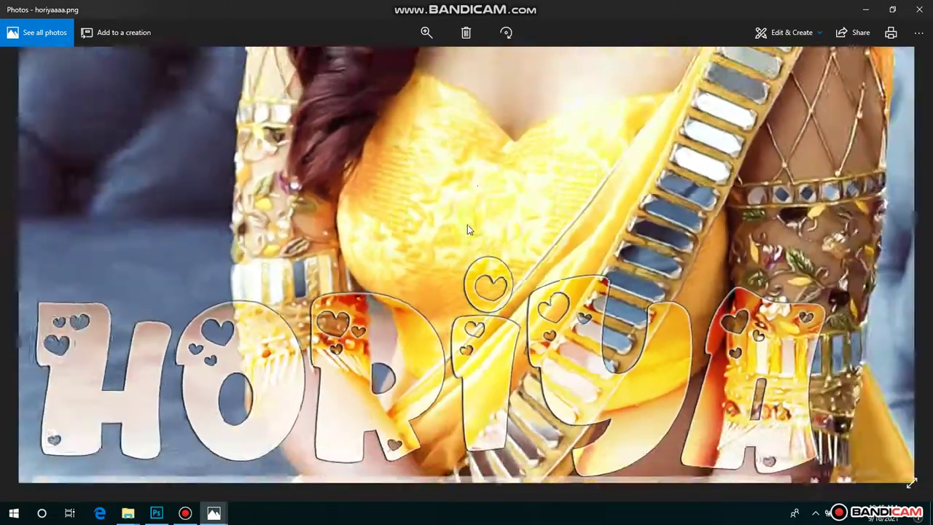
{"action": "scroll", "coordinate": [467, 224], "scroll_direction": "down", "scroll_amount": 2}
{"action": "scroll", "coordinate": [486, 151], "scroll_direction": "down", "scroll_amount": 1}
{"action": "scroll", "coordinate": [463, 169], "scroll_direction": "up", "scroll_amount": 2}
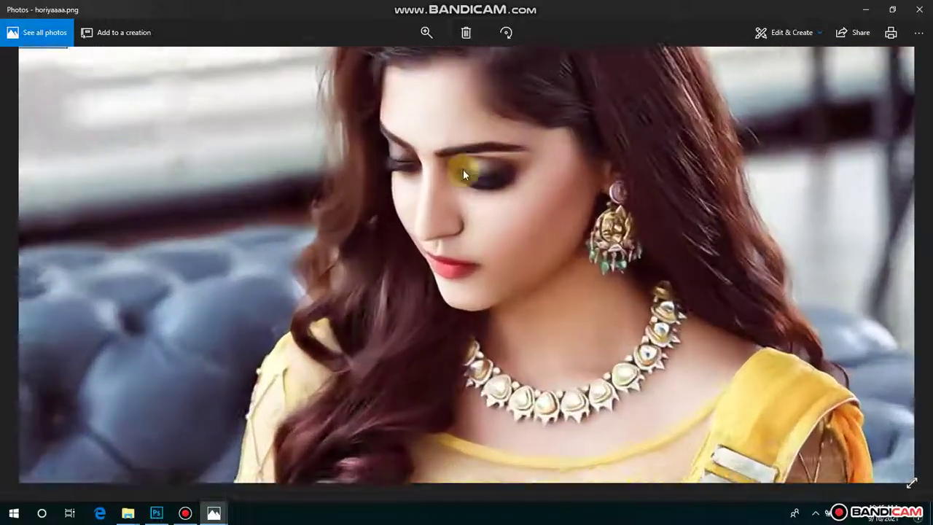
{"action": "scroll", "coordinate": [463, 169], "scroll_direction": "down", "scroll_amount": 1}
{"action": "left_click", "coordinate": [248, 483]}
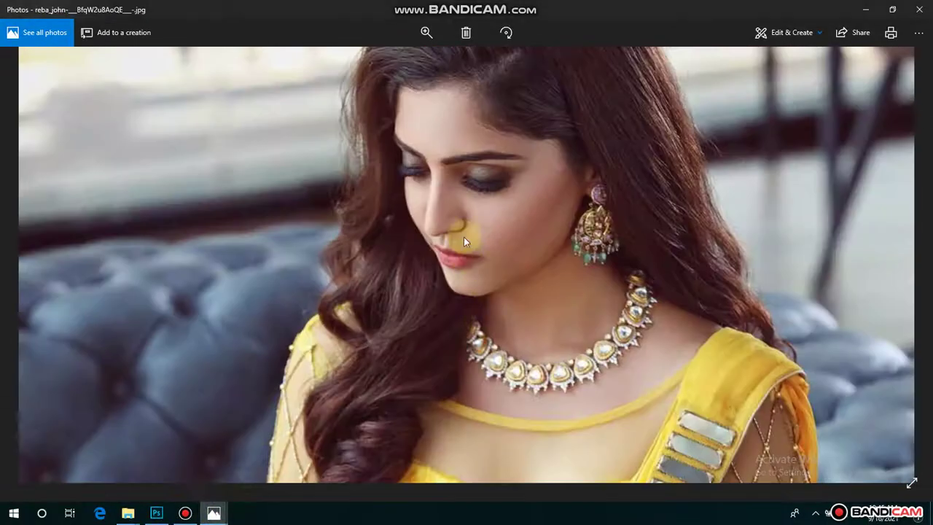
{"action": "scroll", "coordinate": [466, 219], "scroll_direction": "up", "scroll_amount": 1}
{"action": "scroll", "coordinate": [473, 209], "scroll_direction": "down", "scroll_amount": 2}
{"action": "scroll", "coordinate": [474, 234], "scroll_direction": "down", "scroll_amount": 1}
{"action": "scroll", "coordinate": [469, 80], "scroll_direction": "up", "scroll_amount": 1}
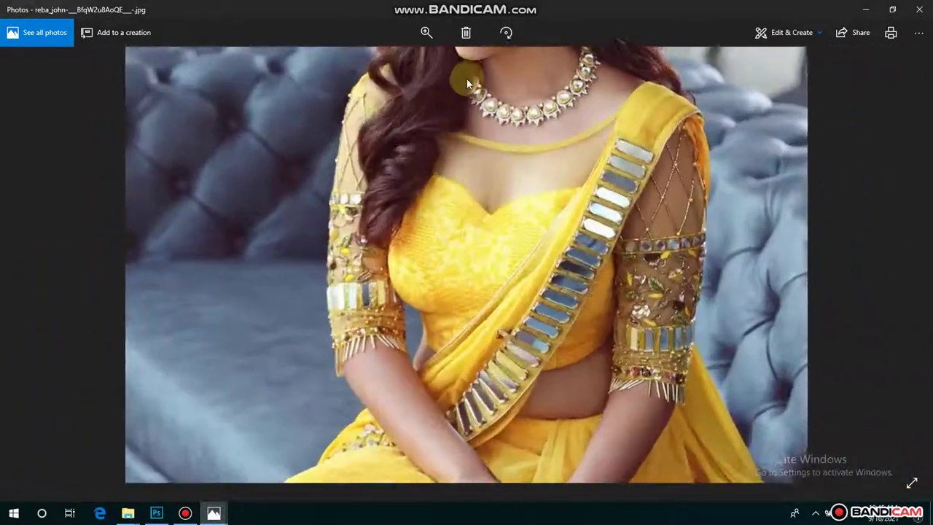
{"action": "scroll", "coordinate": [474, 313], "scroll_direction": "up", "scroll_amount": 1}
{"action": "scroll", "coordinate": [448, 127], "scroll_direction": "up", "scroll_amount": 1}
{"action": "scroll", "coordinate": [467, 174], "scroll_direction": "up", "scroll_amount": 1}
{"action": "scroll", "coordinate": [468, 175], "scroll_direction": "down", "scroll_amount": 2}
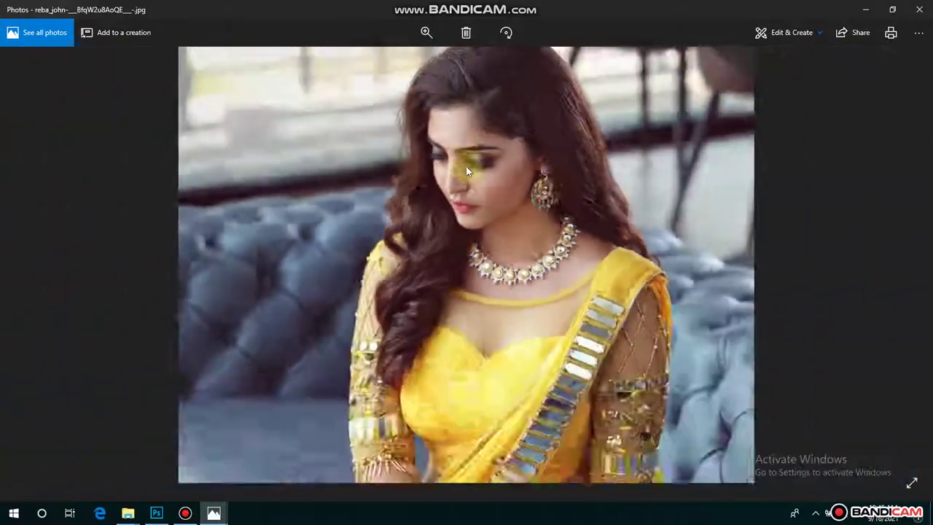
{"action": "scroll", "coordinate": [459, 167], "scroll_direction": "down", "scroll_amount": 1}
{"action": "left_click", "coordinate": [182, 514]}
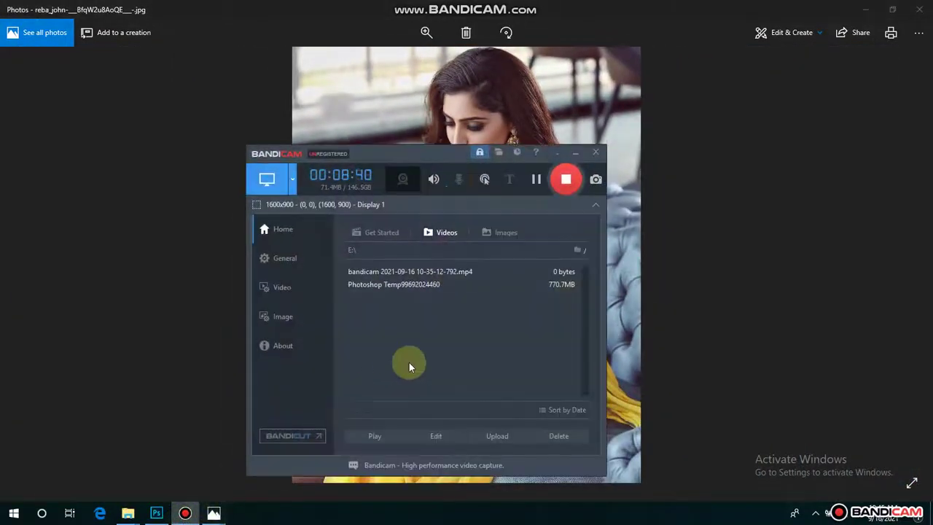